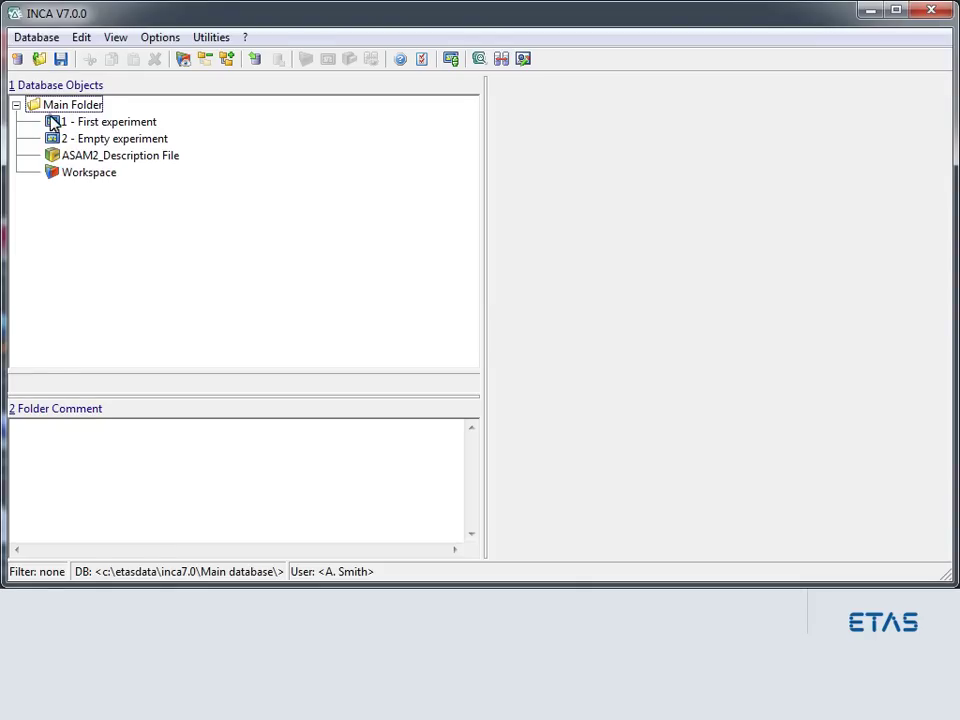
Select '1 - First experiment' to list its Calibration, Diagnostics and Measurement elements.
left_click(53, 121)
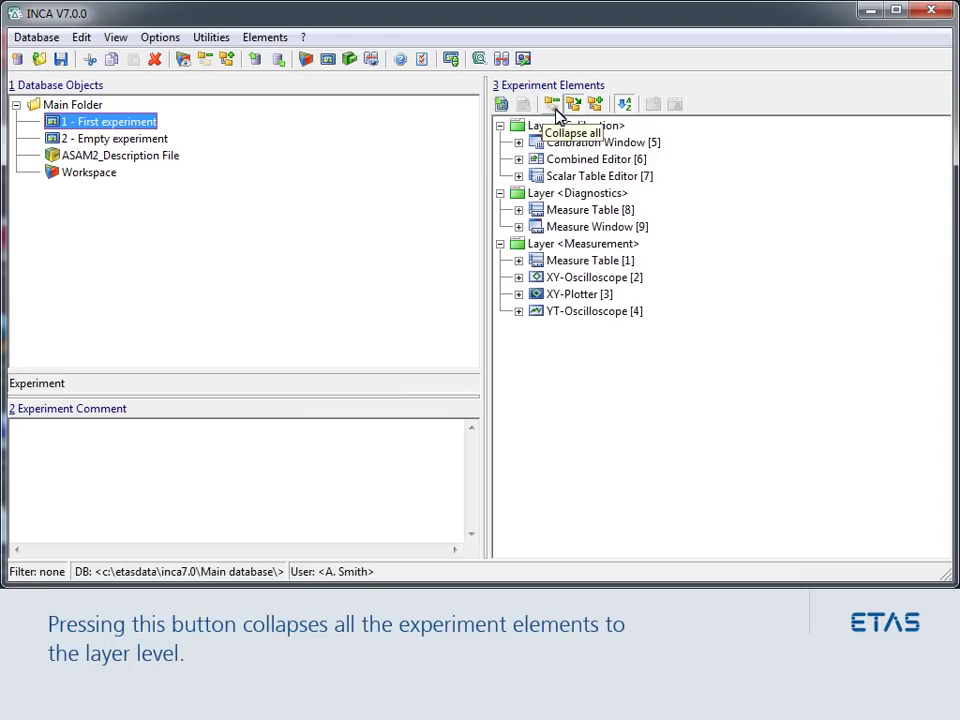
Collapse the tree, expand to windows, then fully expand to show each instrument's ETK variables.
left_click(556, 113)
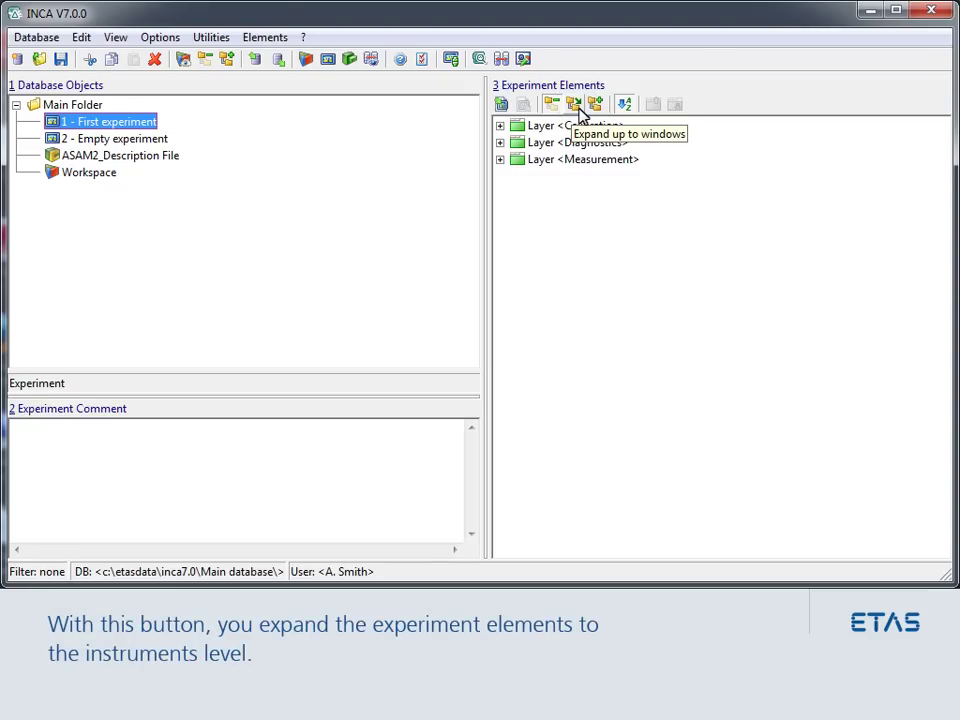
left_click(579, 108)
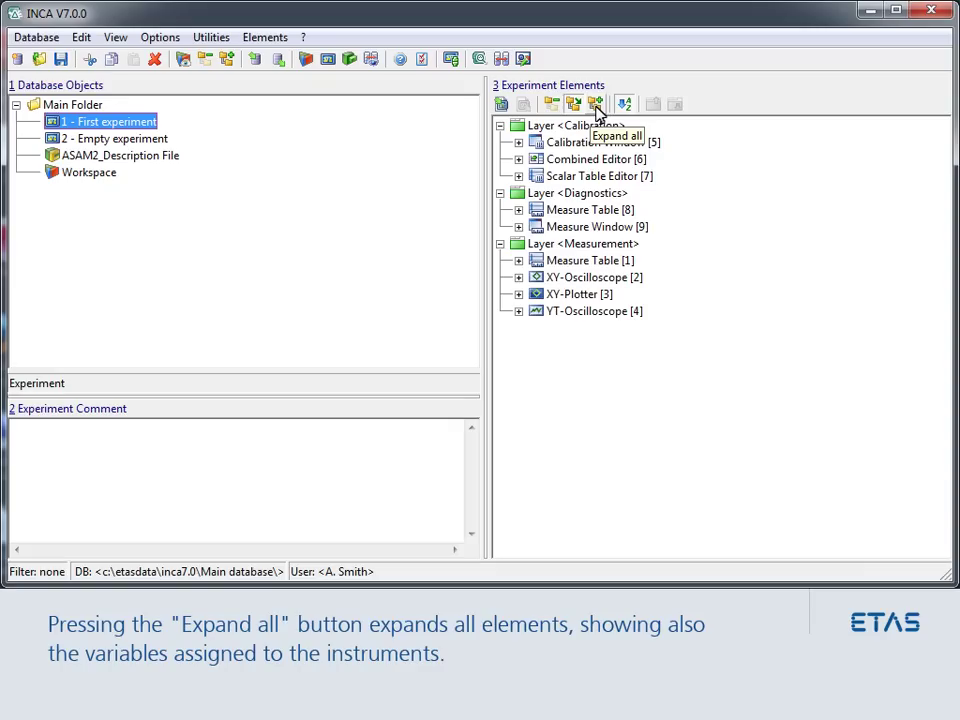
left_click(597, 108)
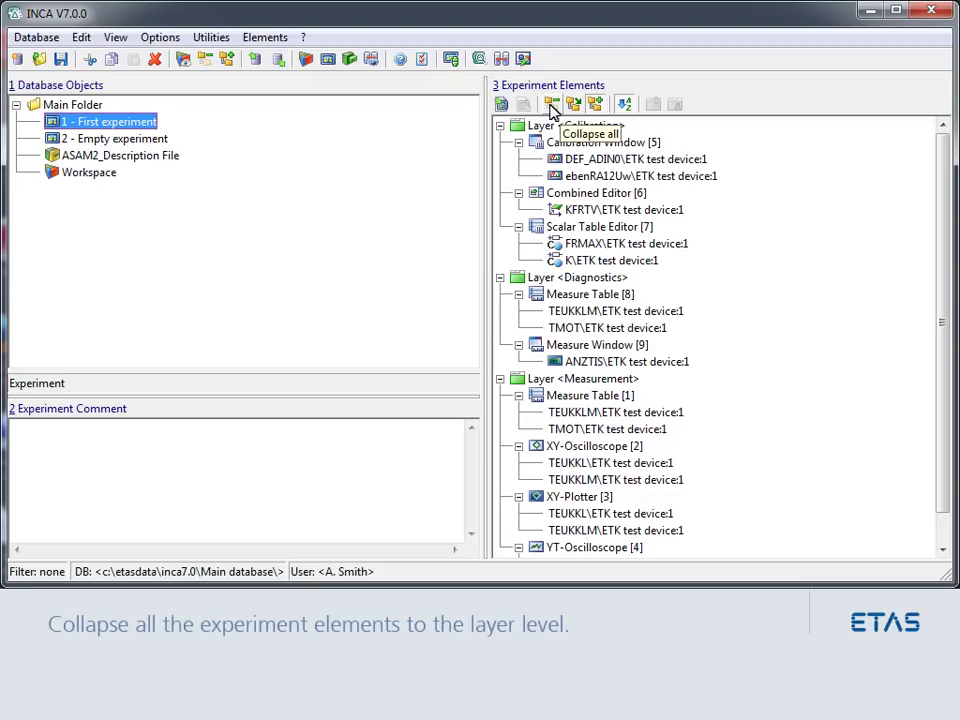
Collapse to the three layers and turn off sorted view to reveal Measurement, Calibration, Diagnostics.
left_click(551, 105)
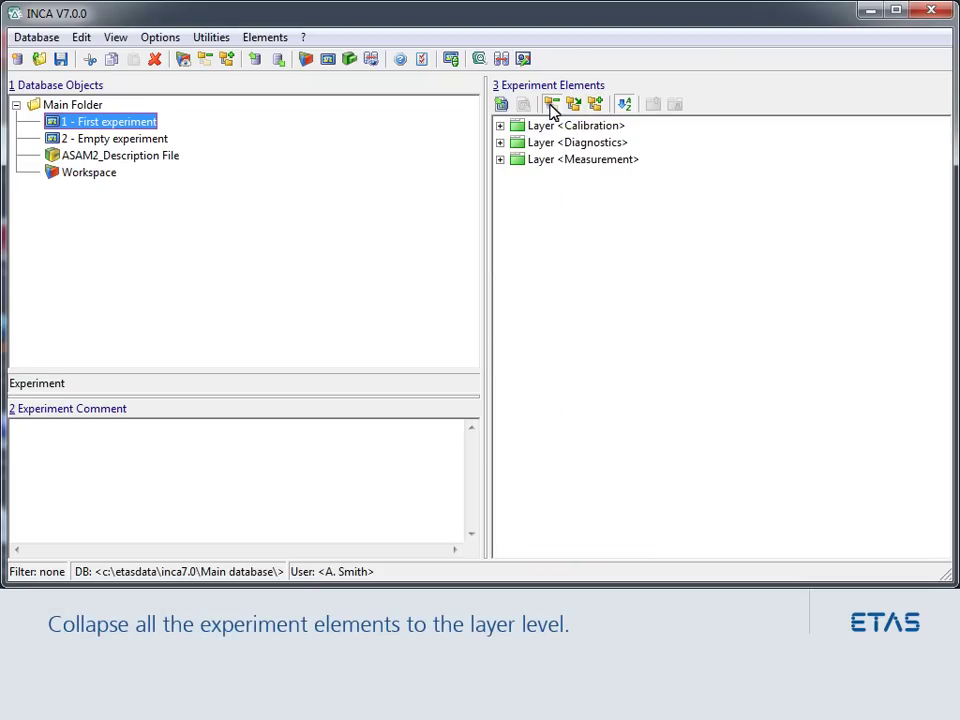
left_click(628, 108)
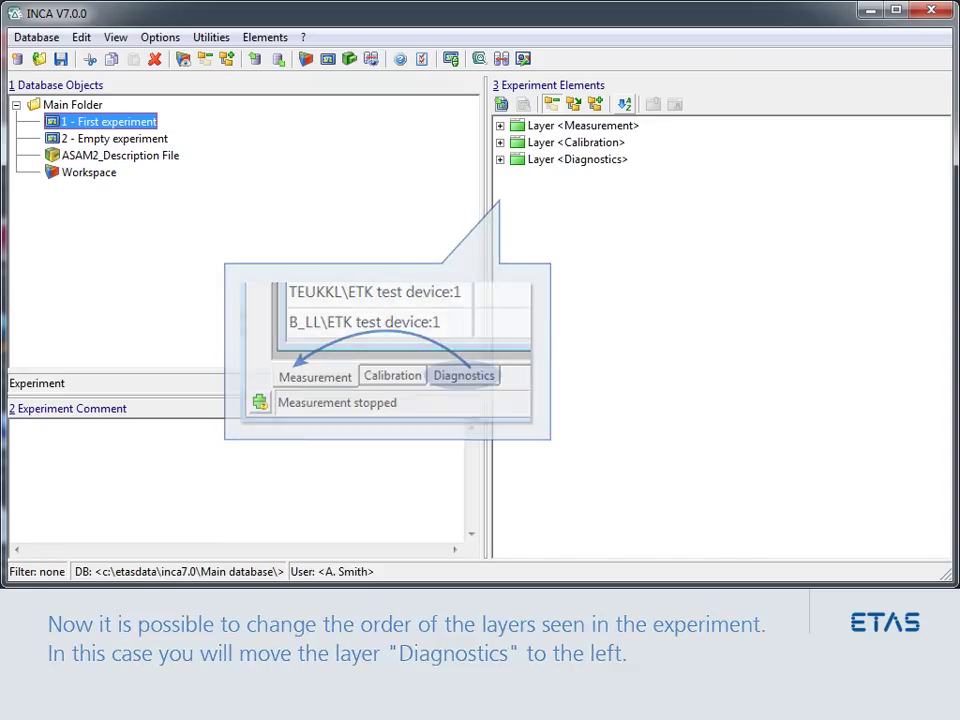
Move the Diagnostics layer up two places so it becomes the first layer.
left_click(558, 165)
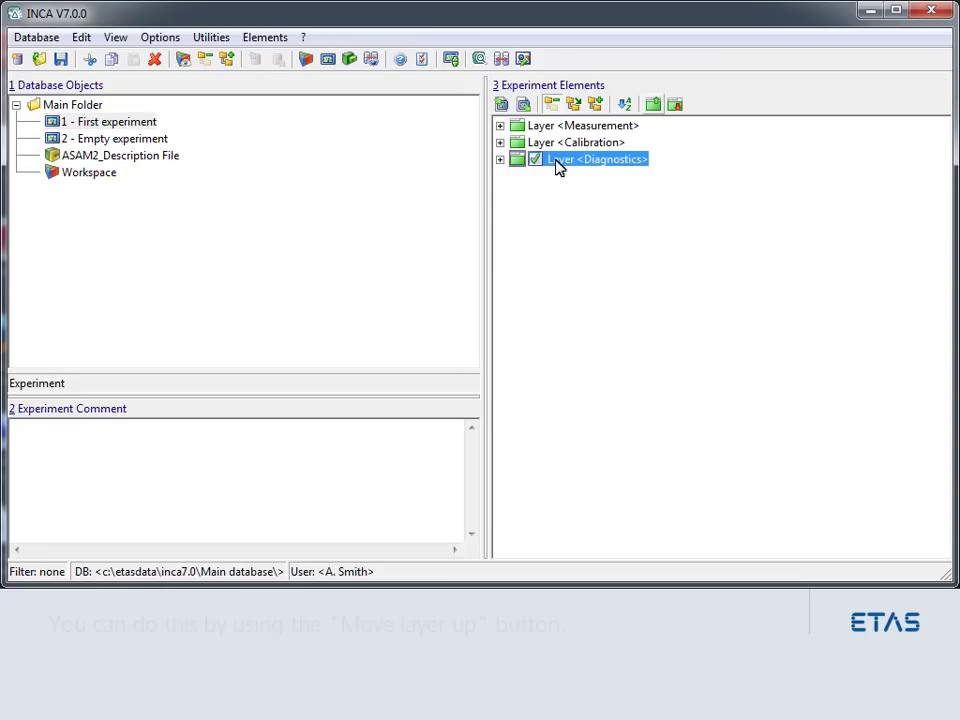
left_click(652, 104)
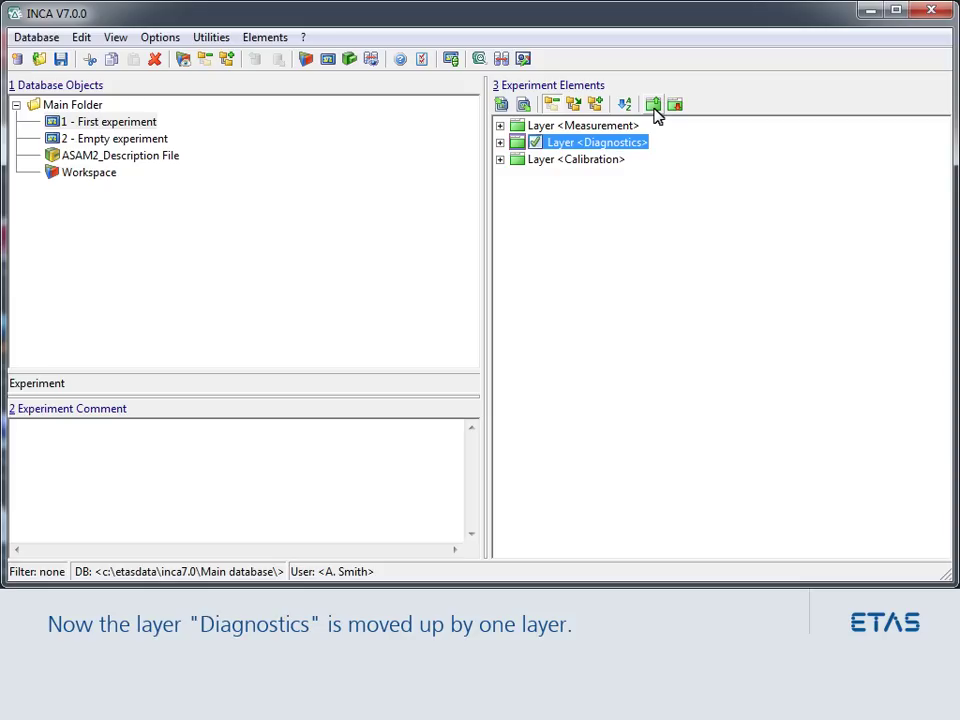
left_click(655, 110)
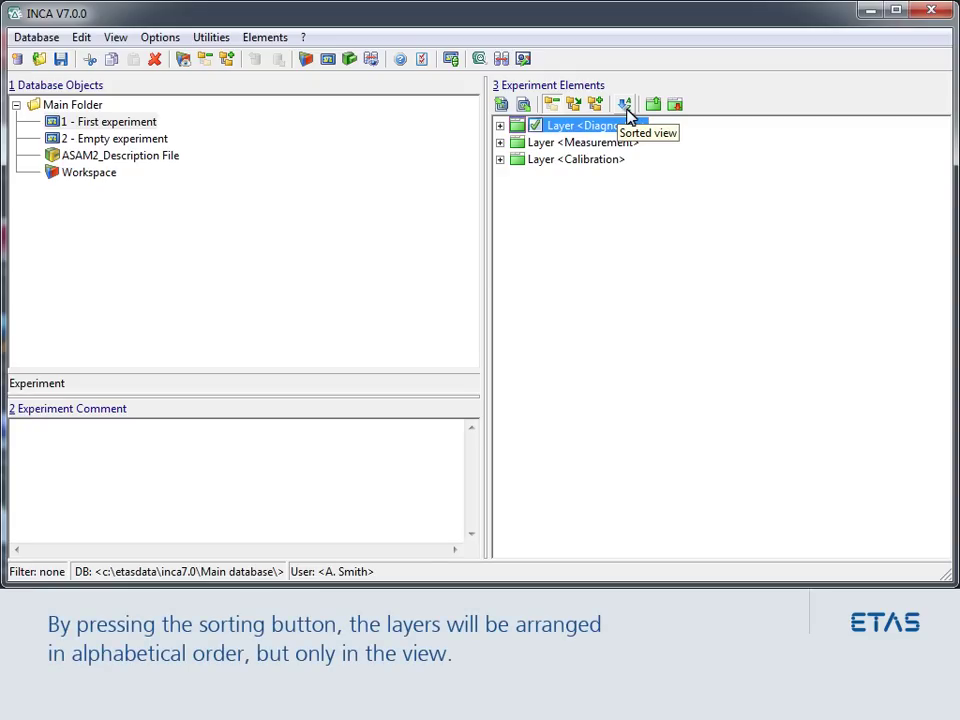
Turn on sorted view so the layers read Calibration, Diagnostics, Measurement.
left_click(626, 110)
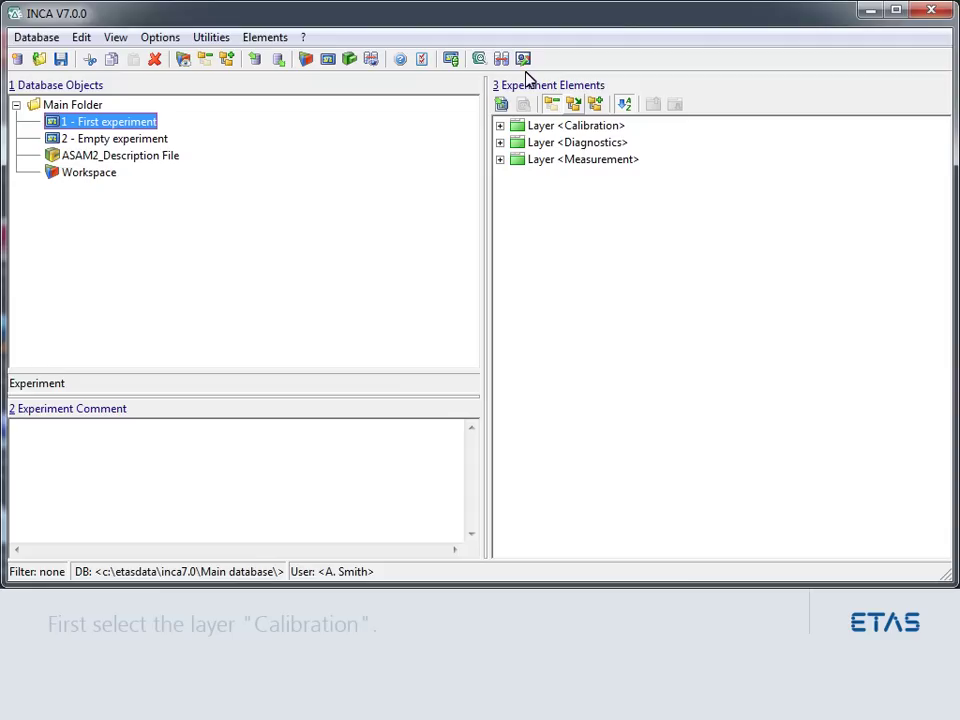
Copy the Calibration layer and paste it, with its three instruments, into '2 - Empty experiment'.
left_click(598, 127)
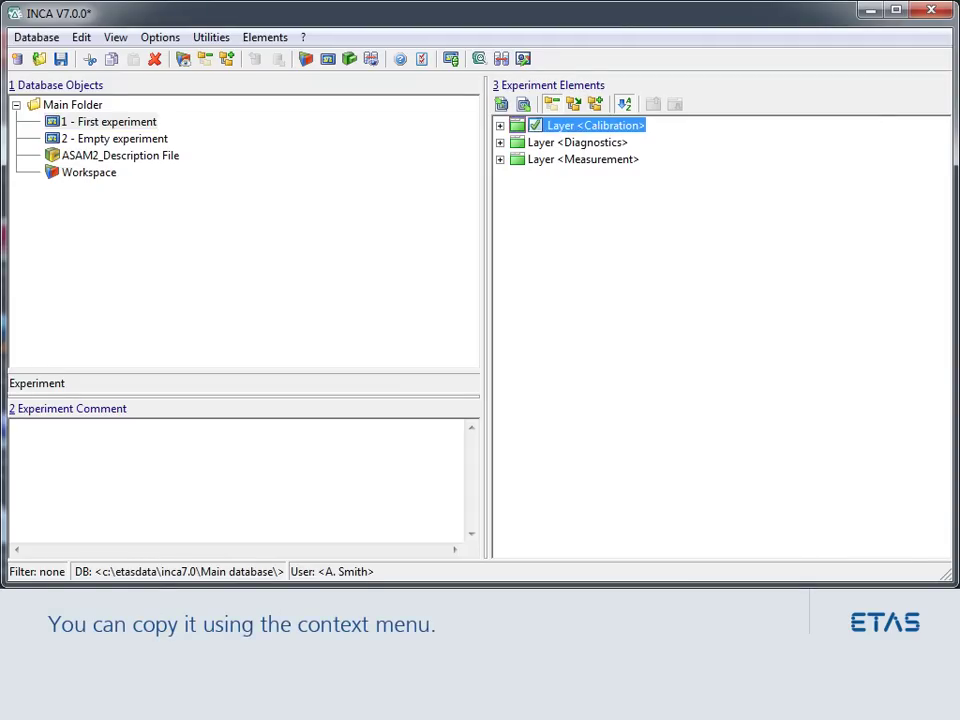
right_click(600, 130)
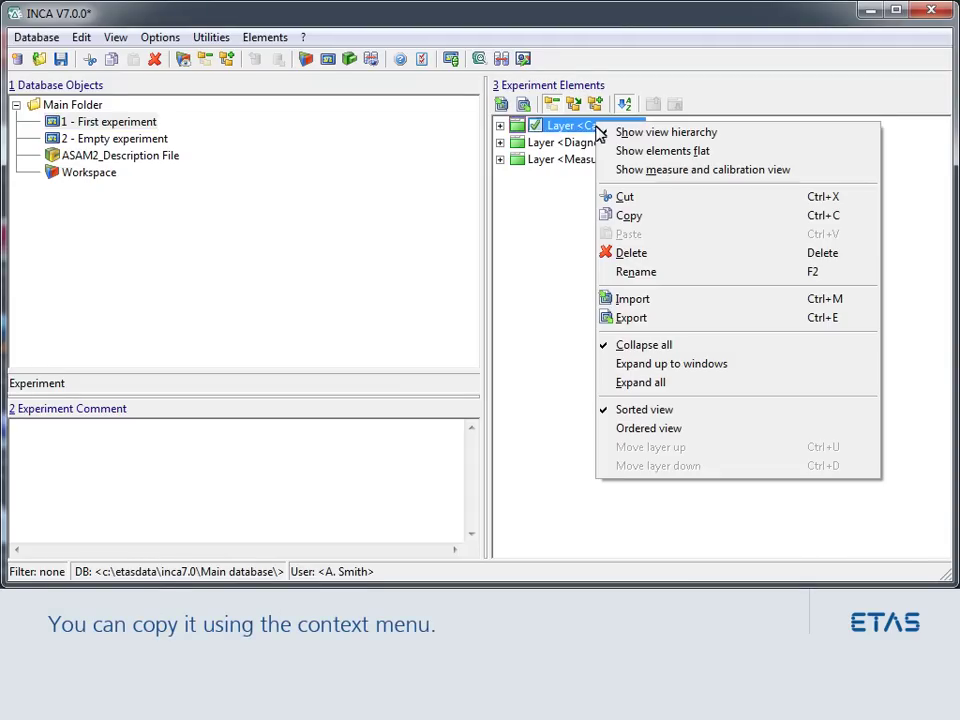
left_click(657, 219)
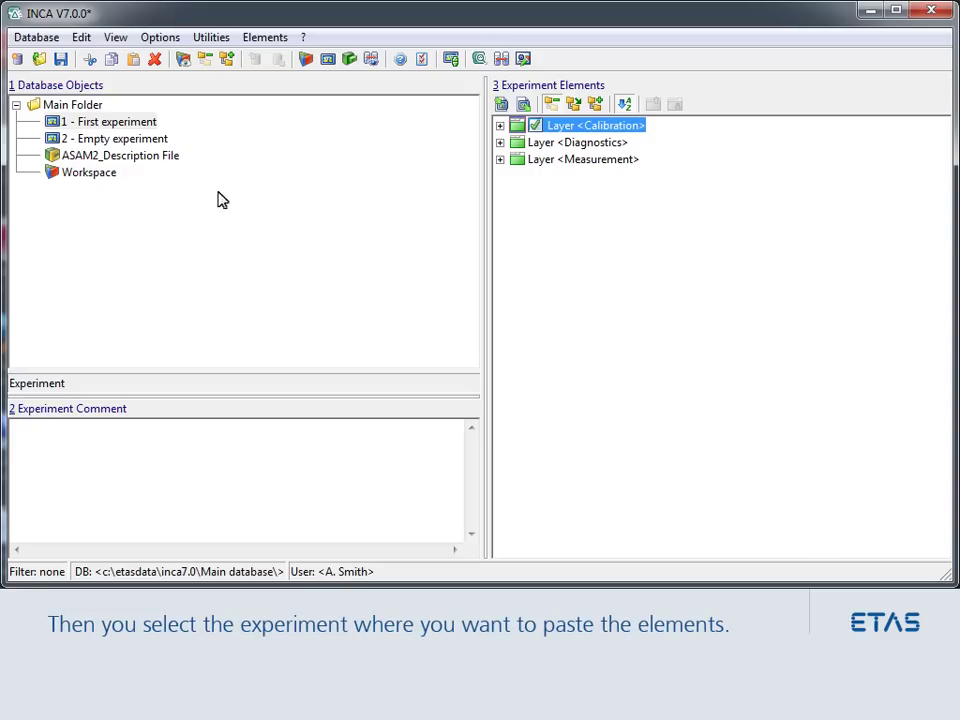
left_click(113, 142)
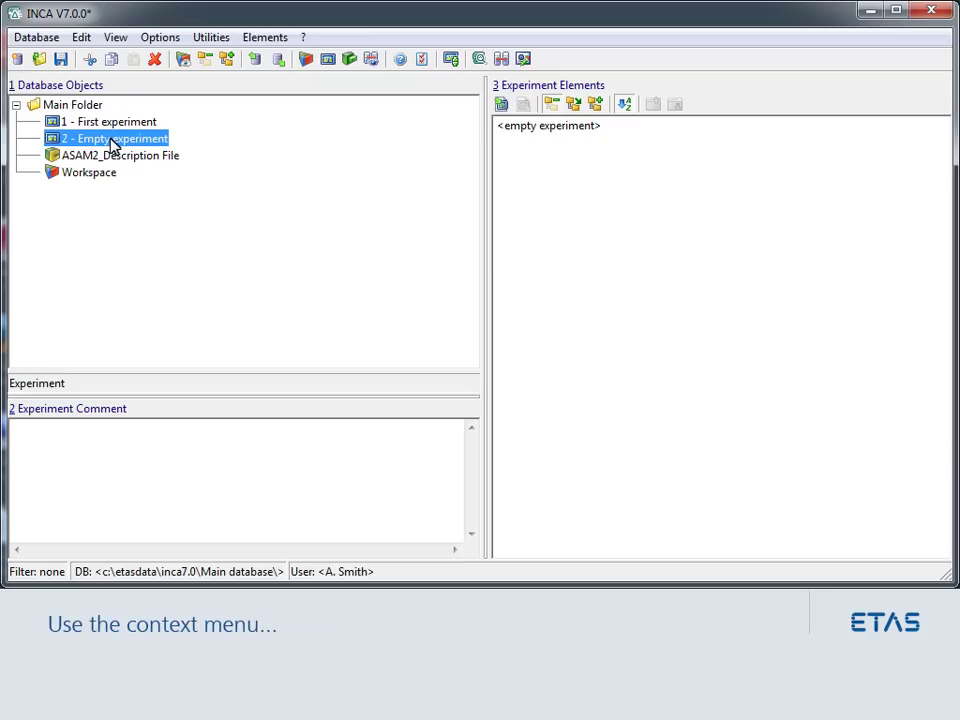
right_click(603, 166)
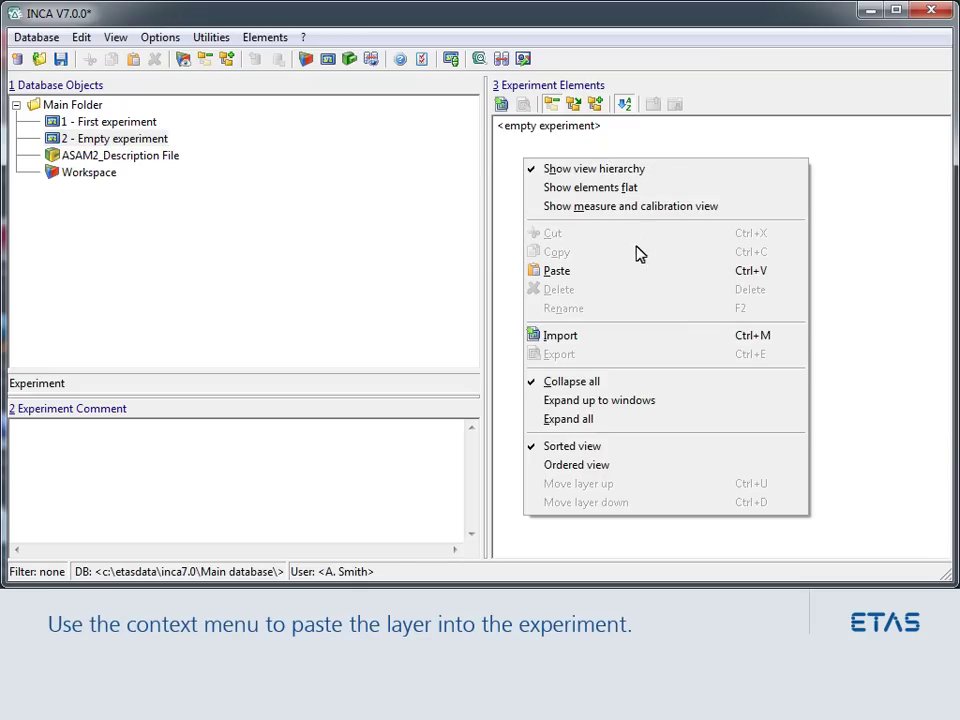
left_click(640, 271)
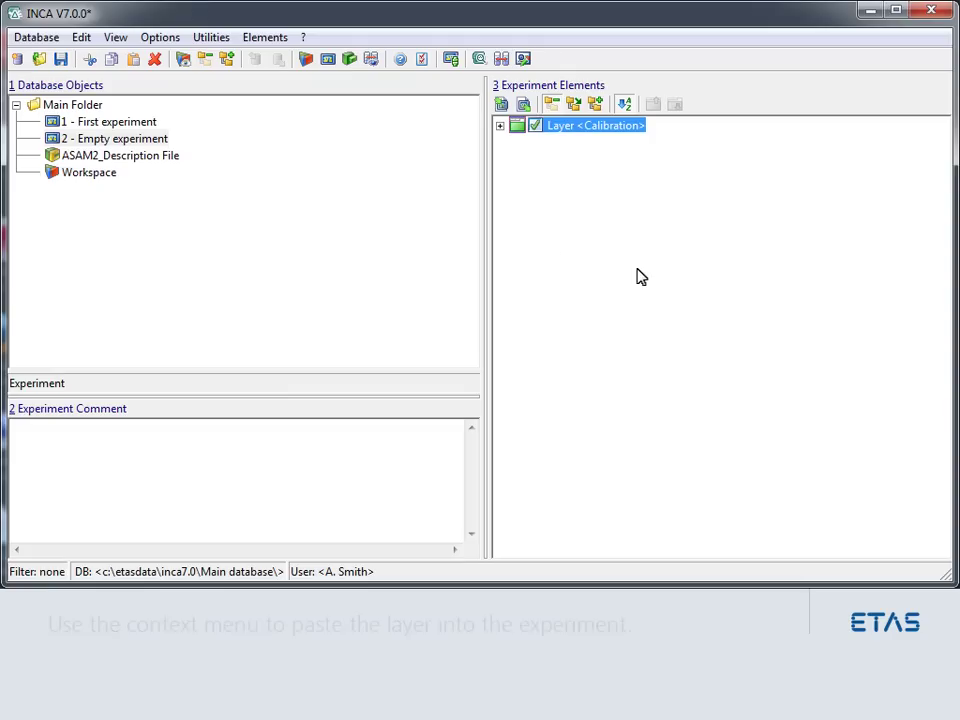
left_click(500, 127)
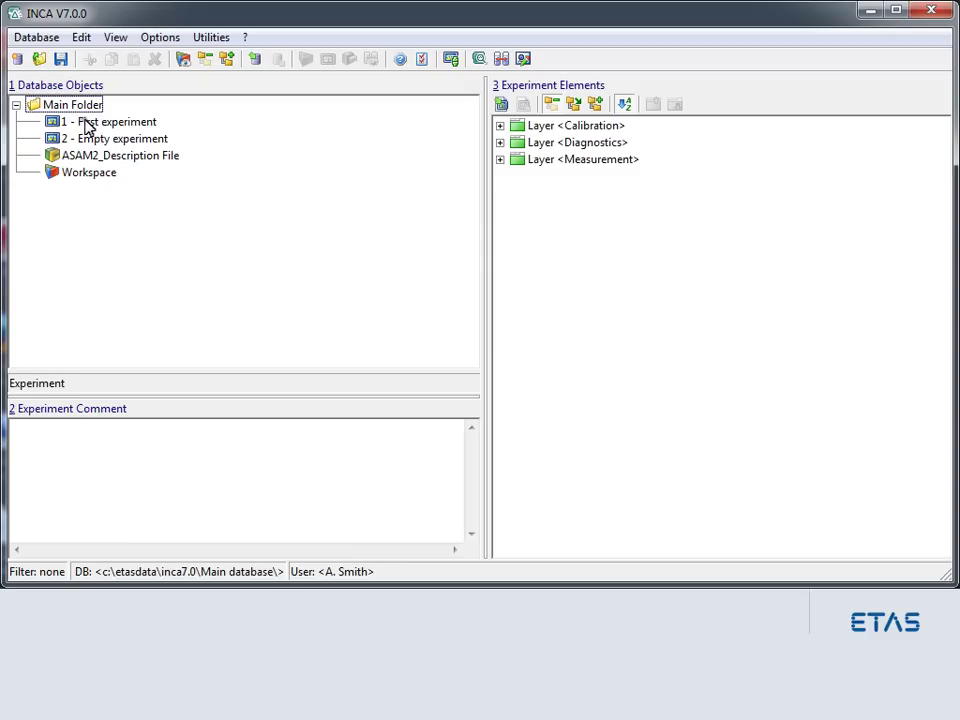
Expand the First experiment's Measurement layer and copy XY-Oscilloscope [2] and YT-Oscilloscope [4].
left_click(86, 125)
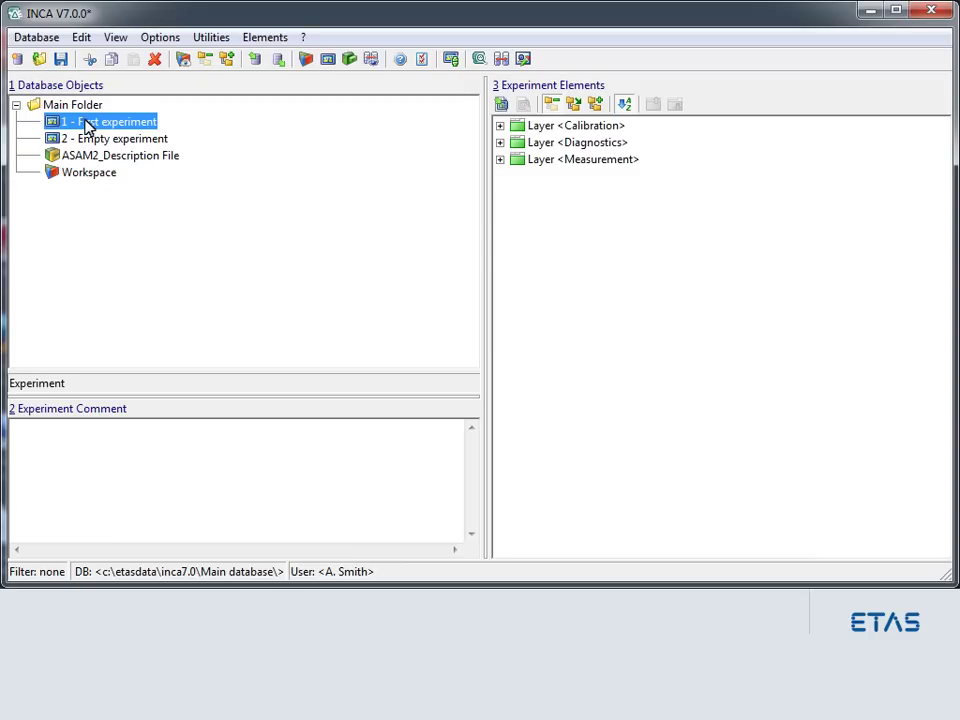
left_click(500, 160)
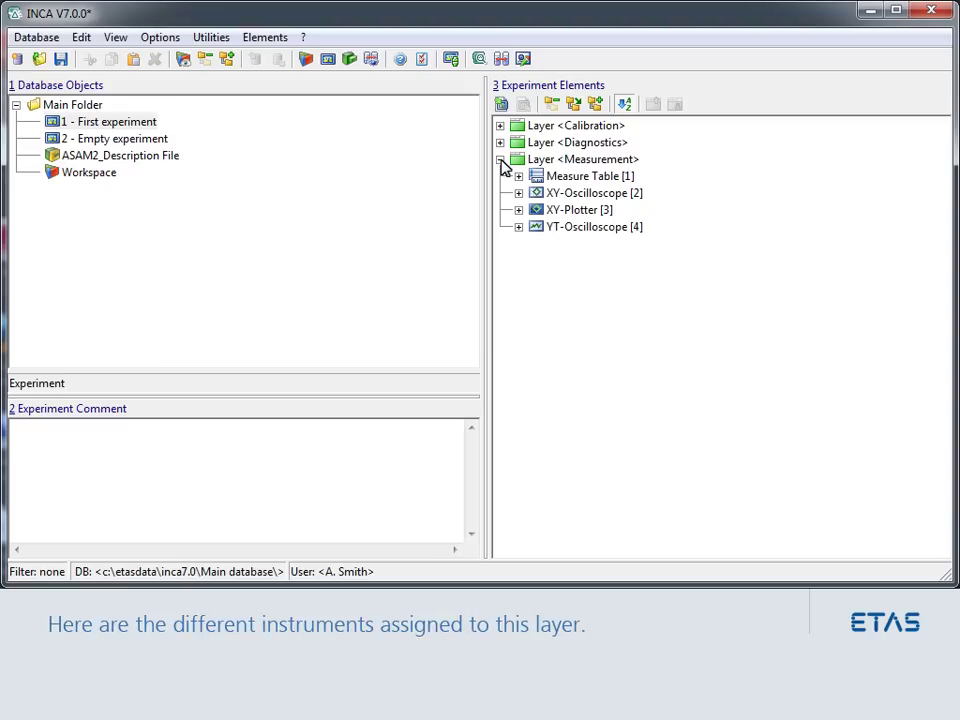
left_click(590, 162)
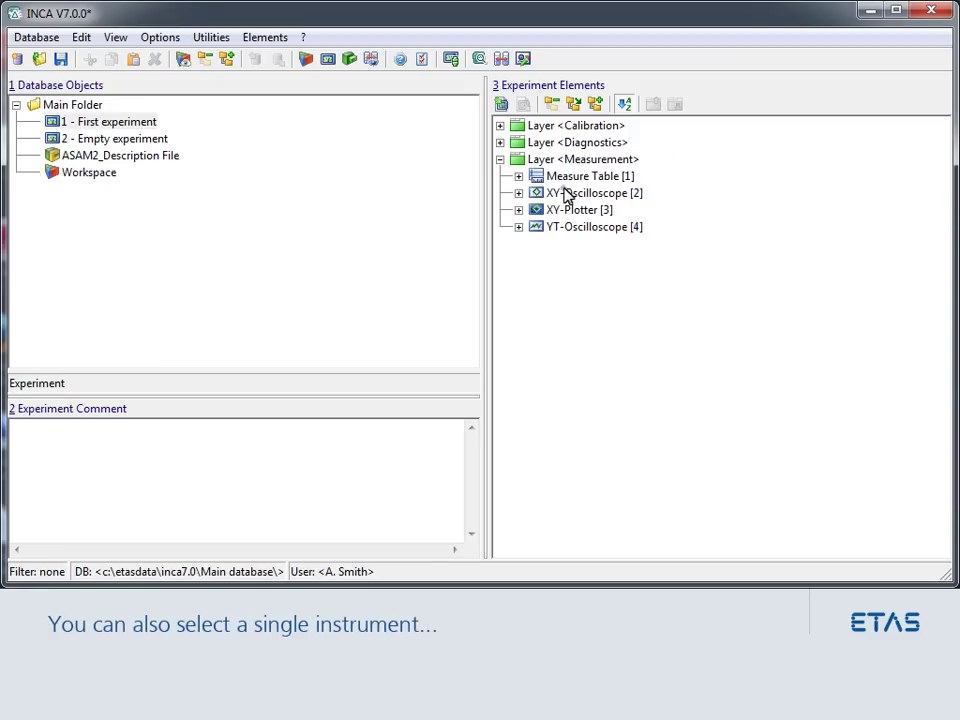
left_click(567, 194)
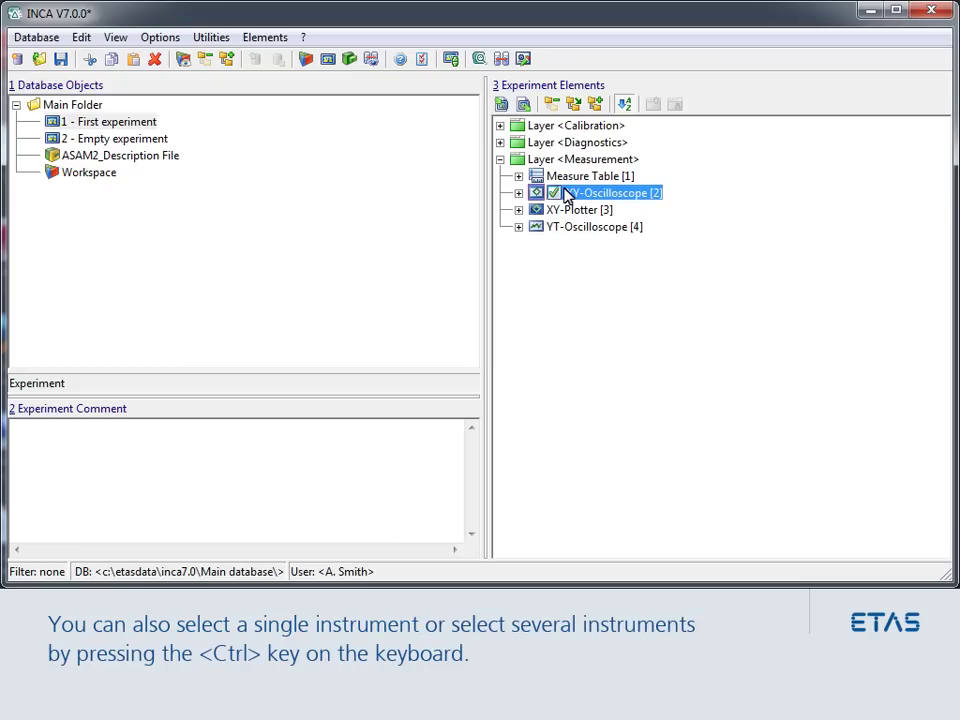
left_click(627, 228, "ctrl")
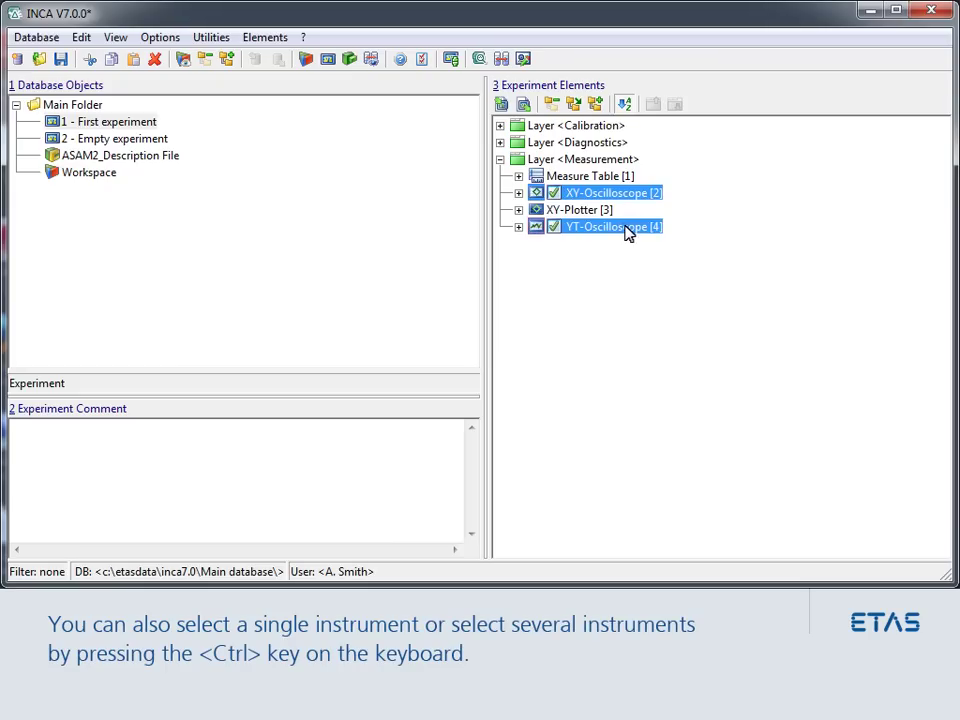
right_click(627, 229)
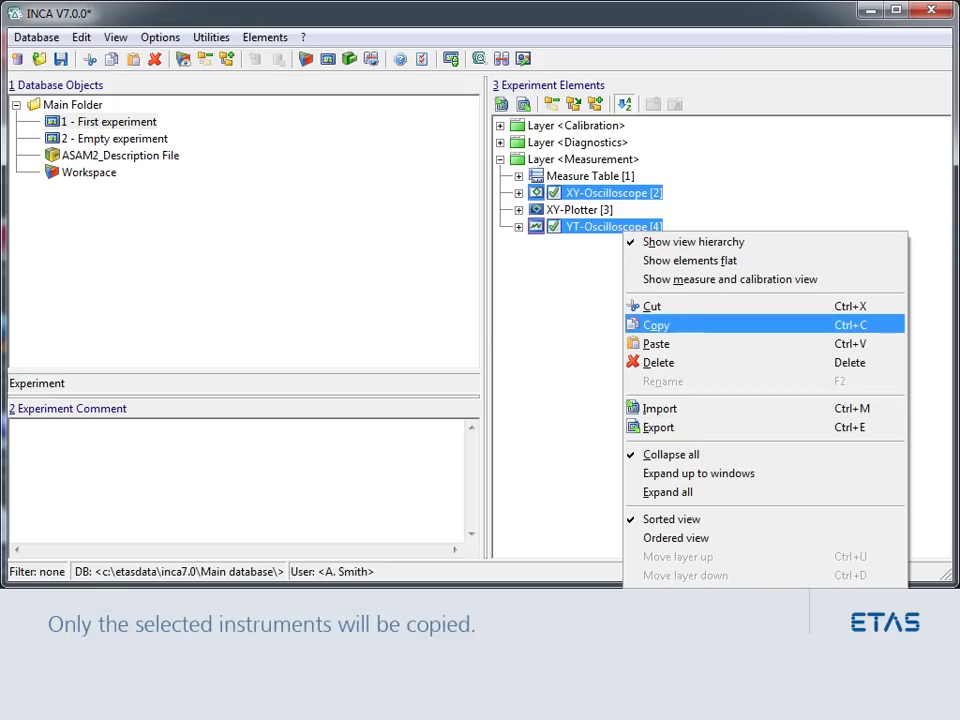
left_click(656, 325)
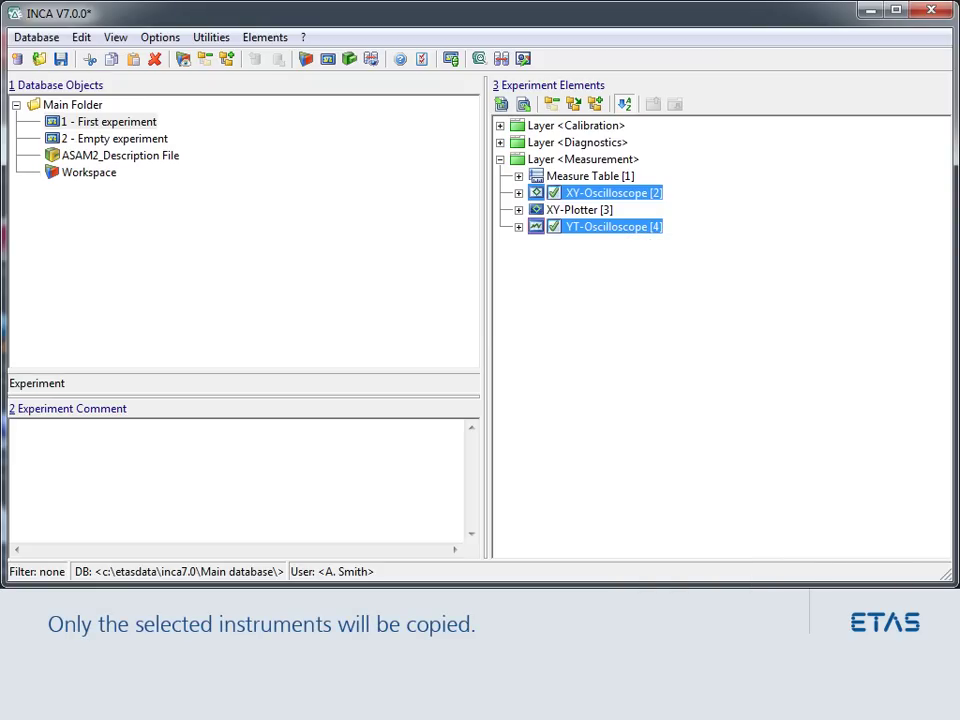
Paste the two copied oscilloscopes into the Empty experiment as a new layer.
left_click(101, 141)
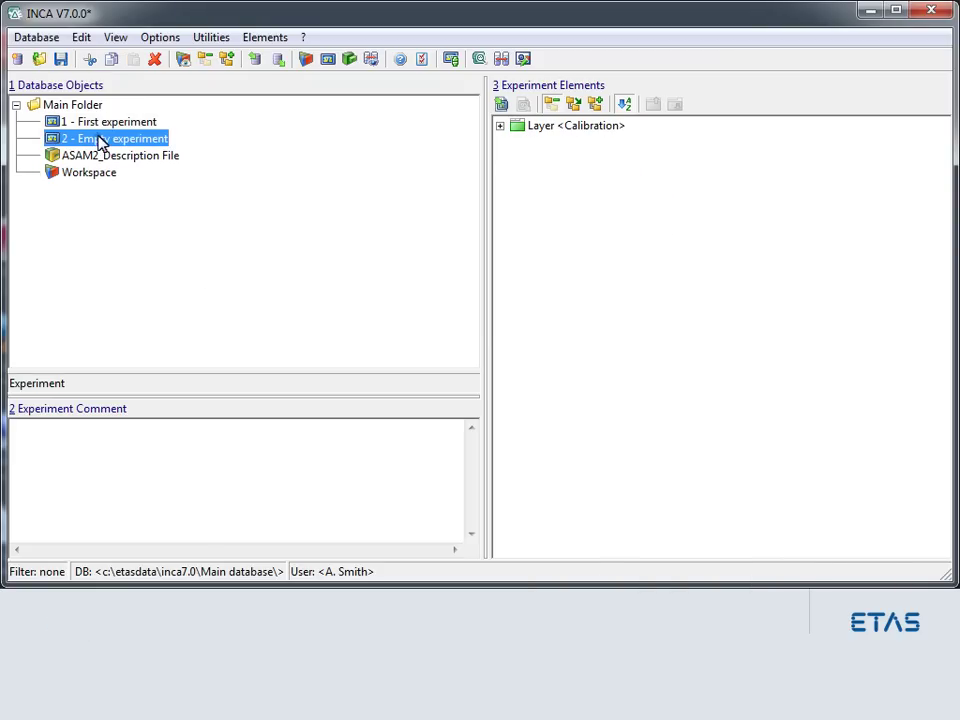
right_click(531, 173)
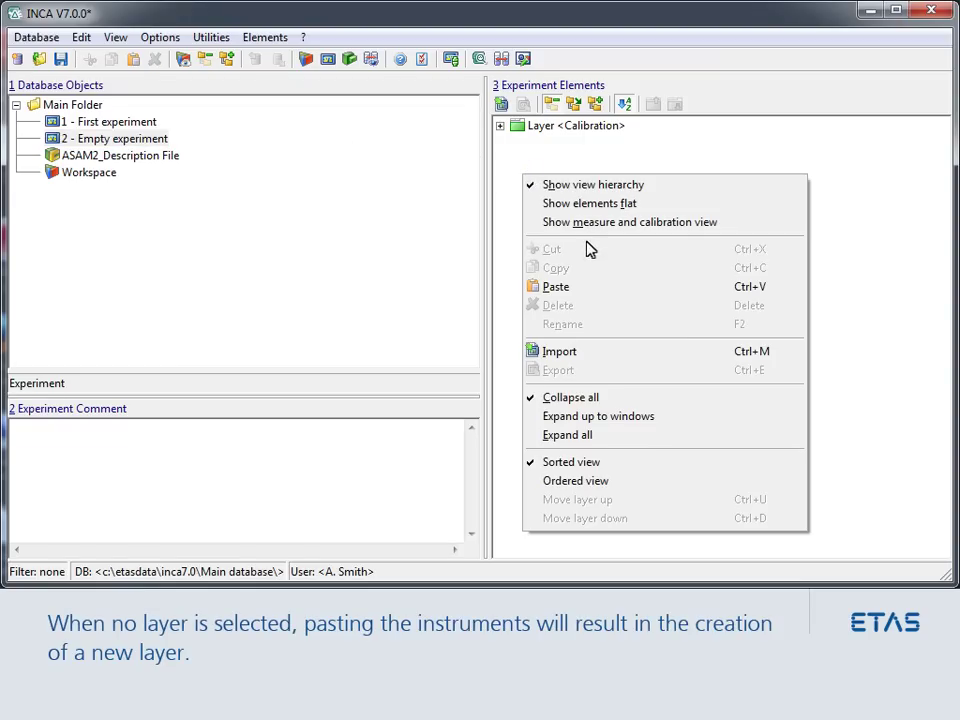
left_click(589, 286)
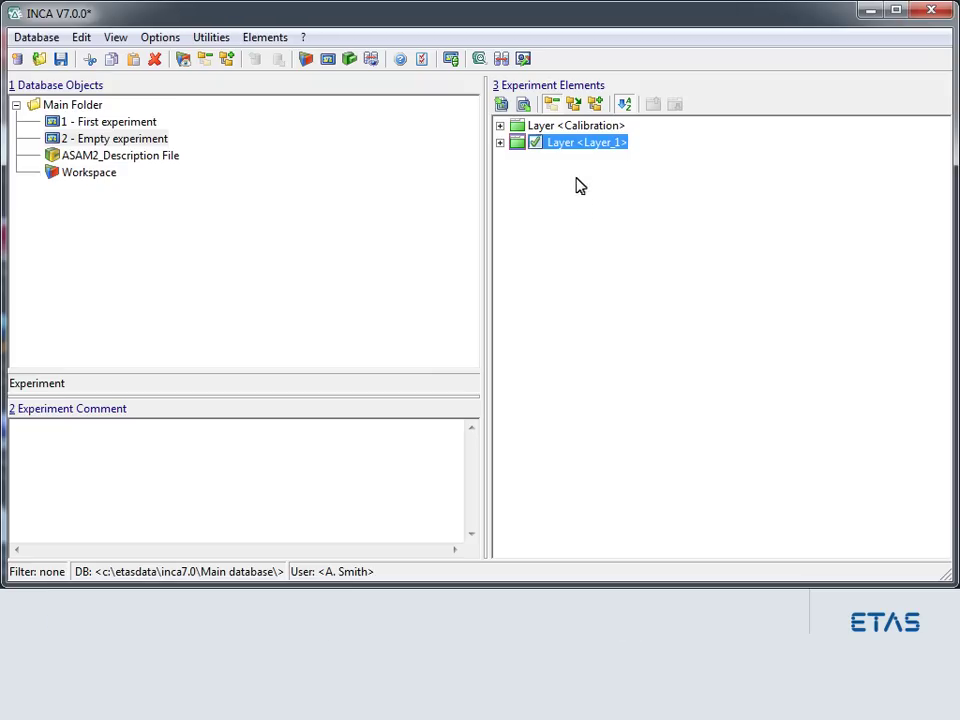
Paste the copied oscilloscopes into the Empty experiment's Calibration layer.
left_click(575, 106)
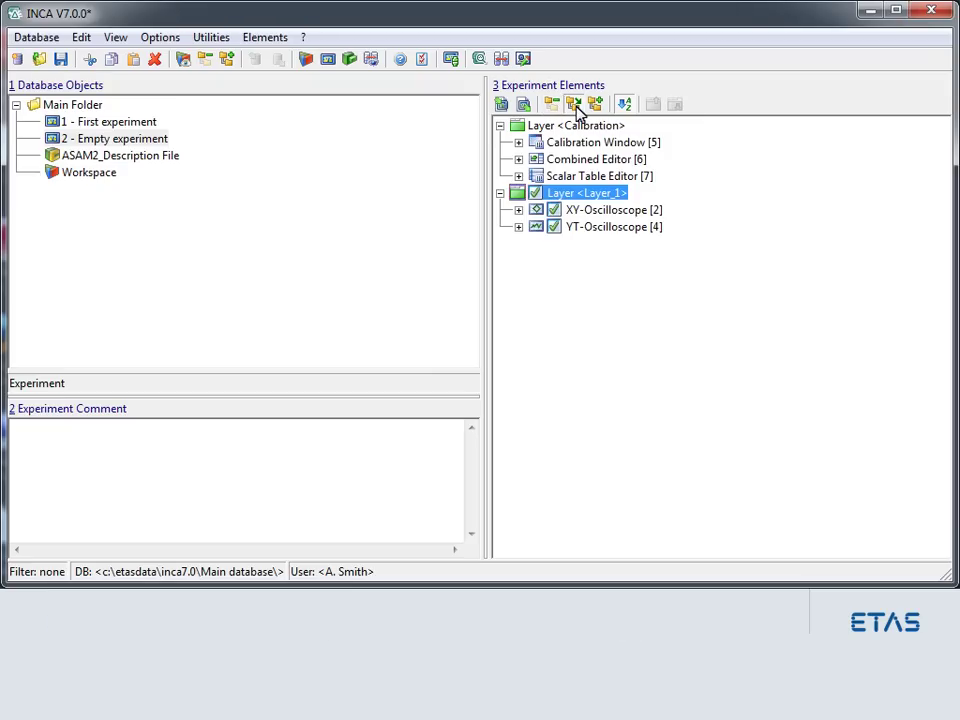
right_click(581, 128)
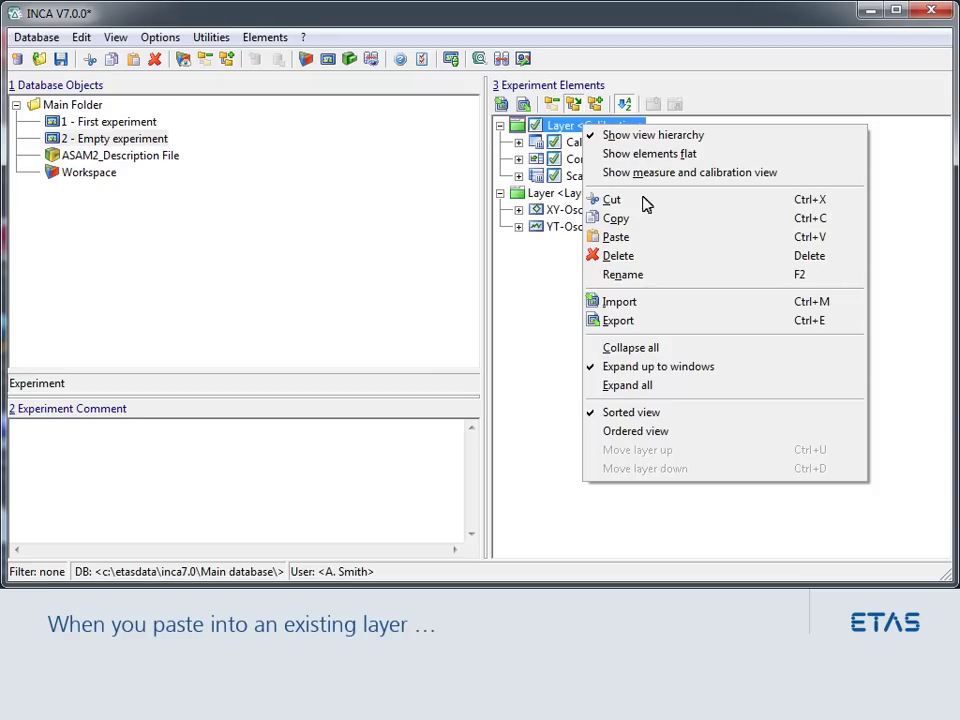
left_click(647, 239)
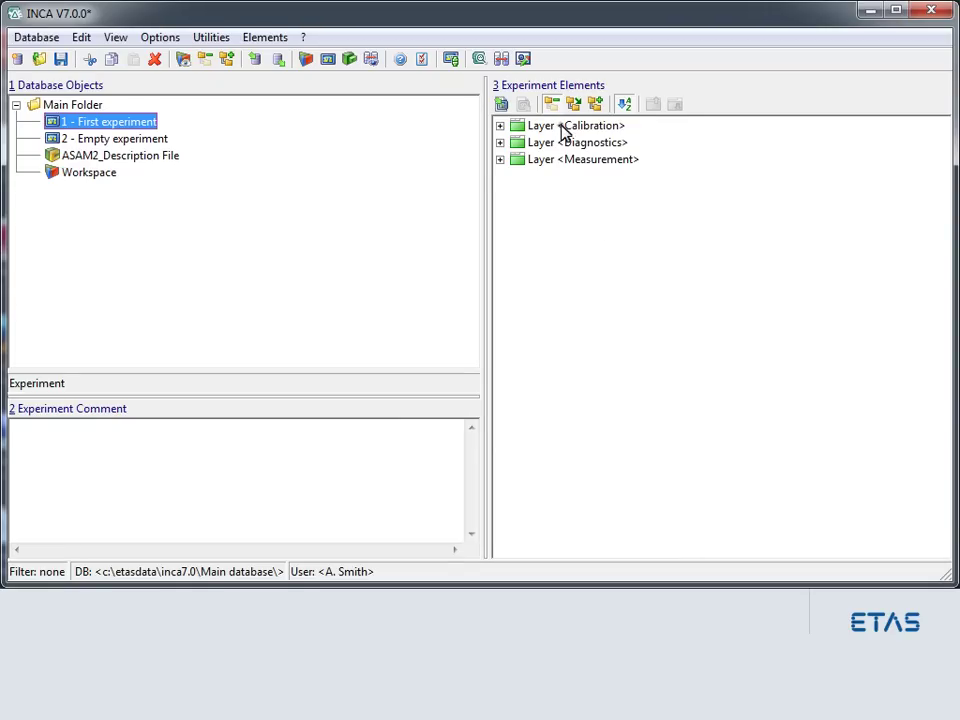
Export the Calibration and Measurement layers as My_layers.ee into the INCA7.0 Export folder.
left_click(563, 126)
left_click(563, 160, "ctrl")
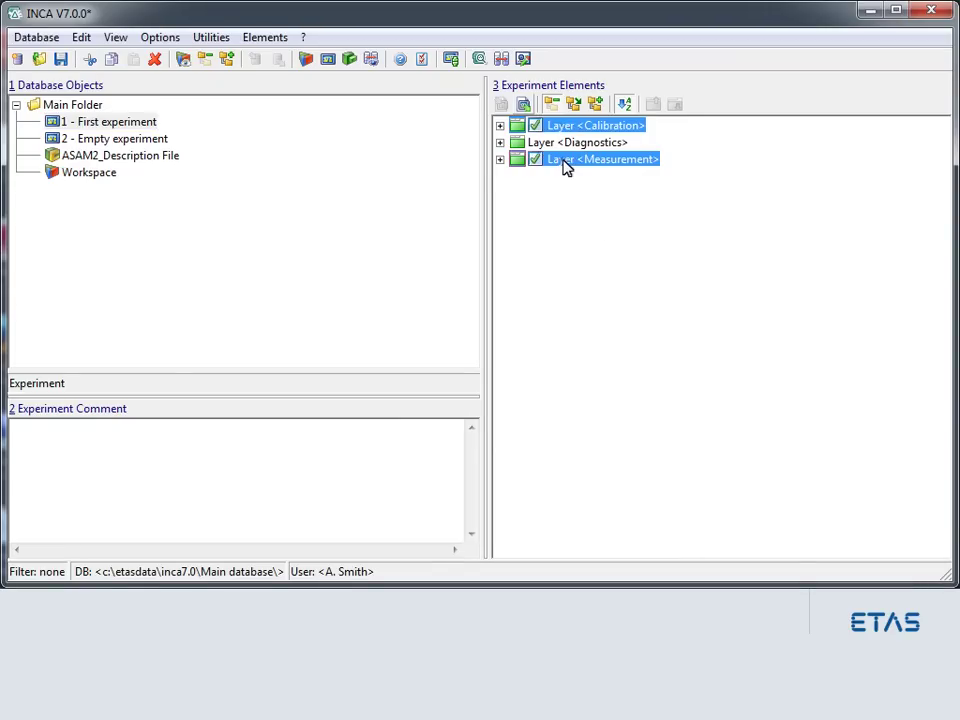
left_click(524, 106)
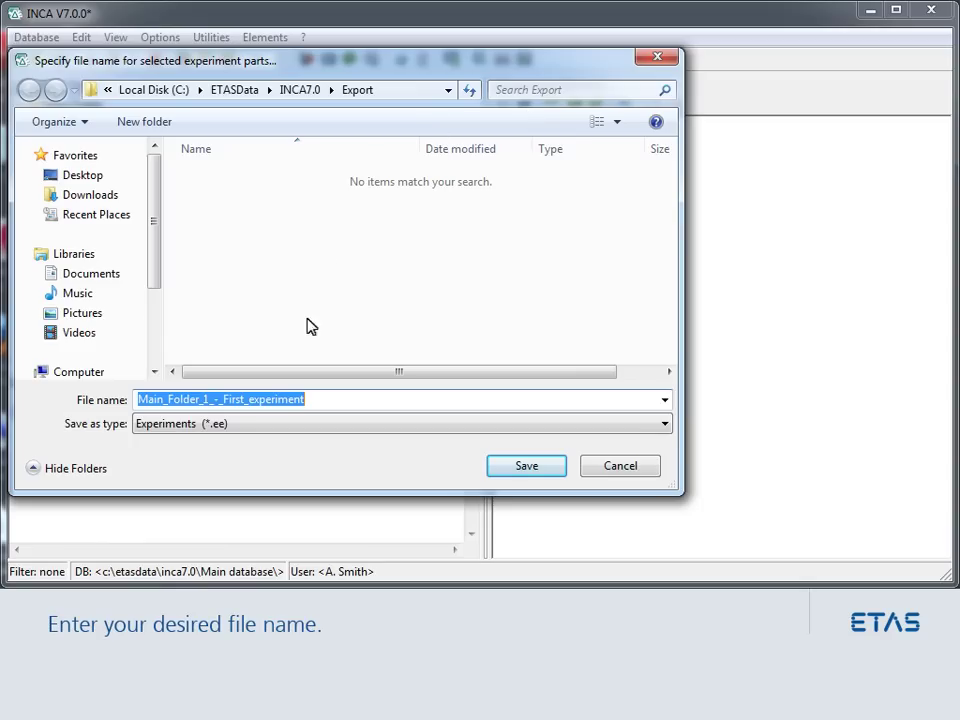
type("My_layers")
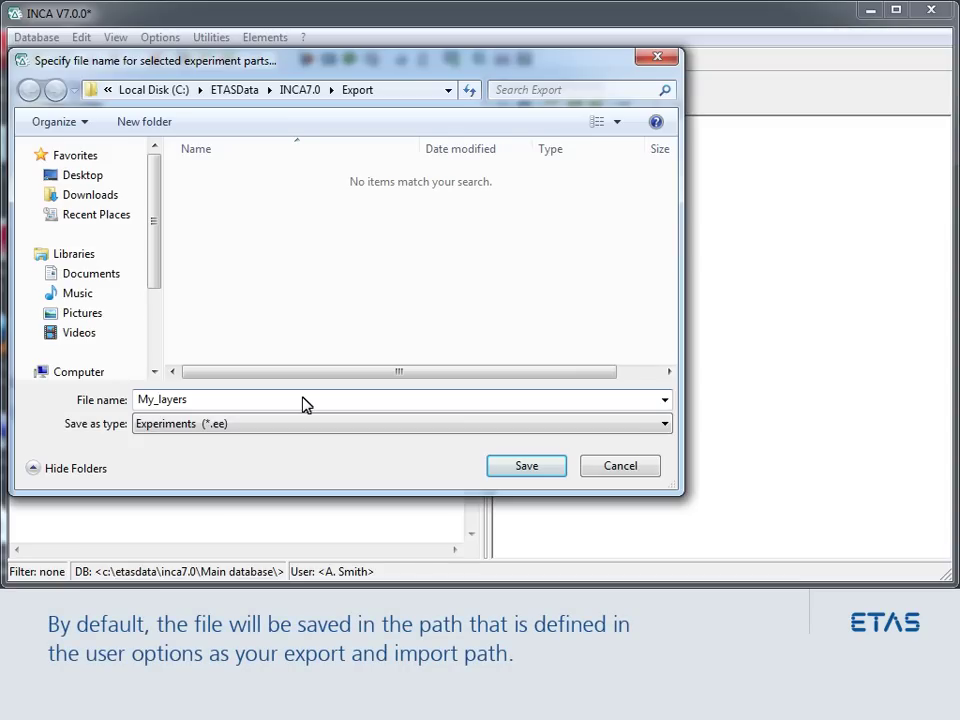
left_click(527, 466)
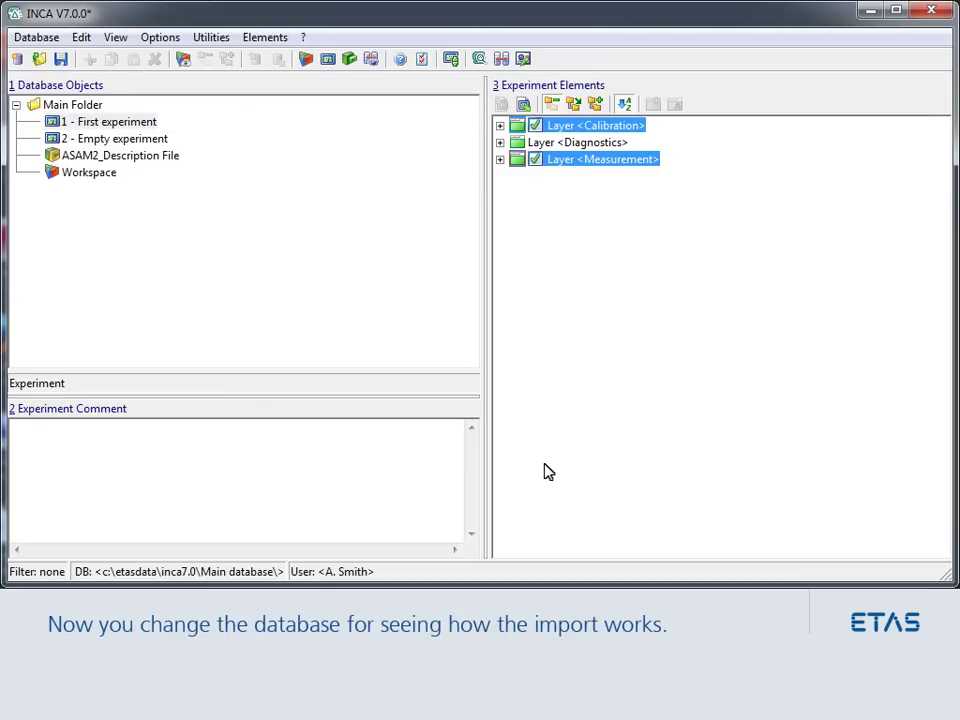
Open the Other database and display the still-empty Another experiment.
left_click(30, 38)
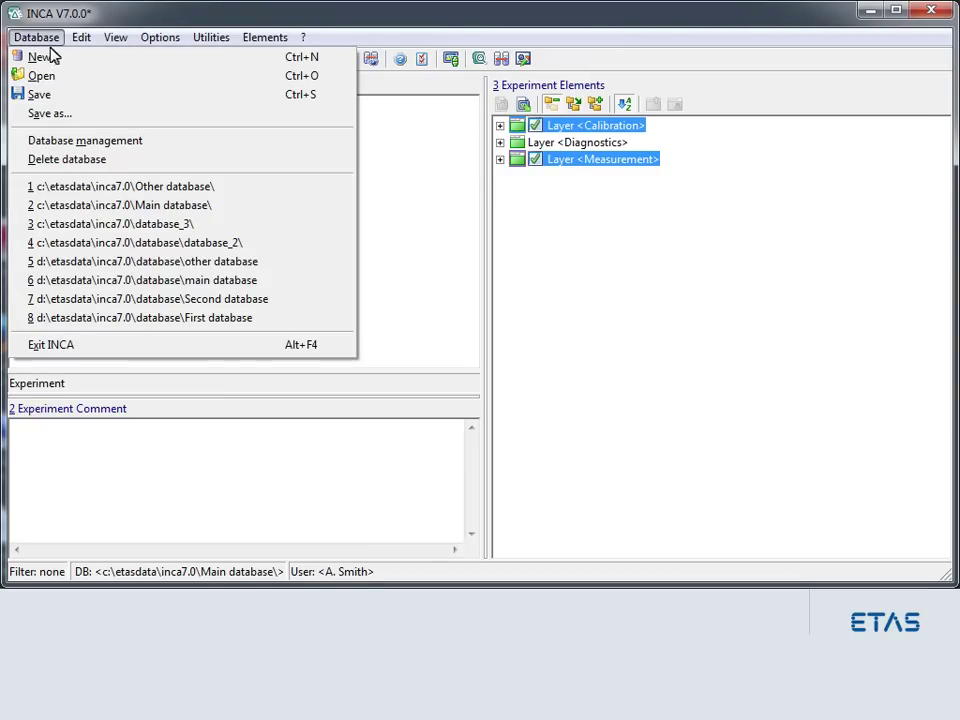
left_click(60, 84)
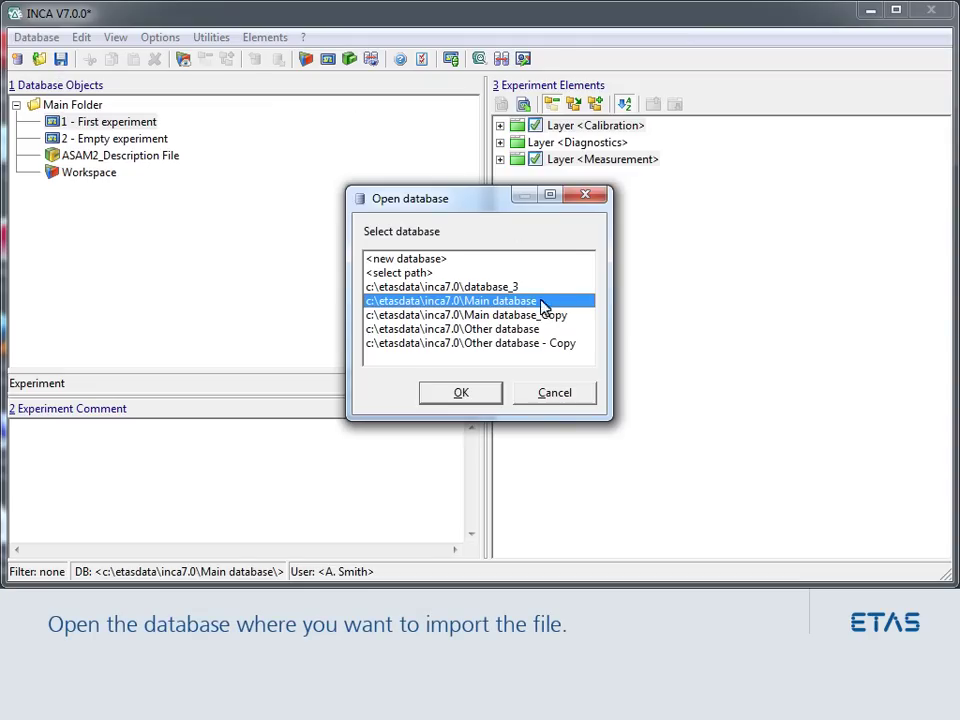
left_click(545, 330)
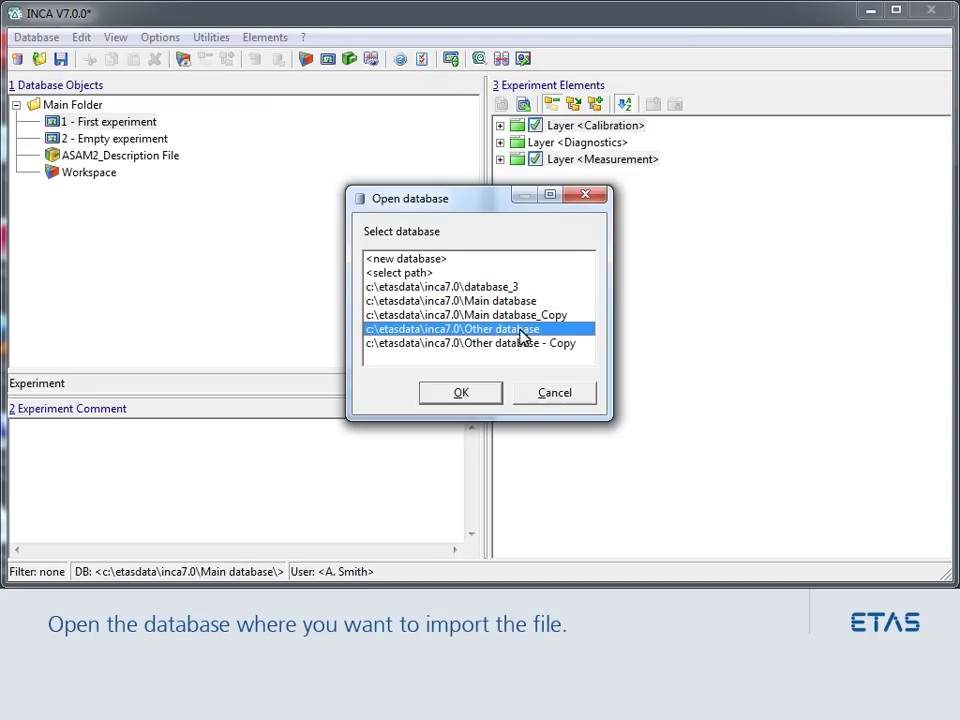
left_click(476, 393)
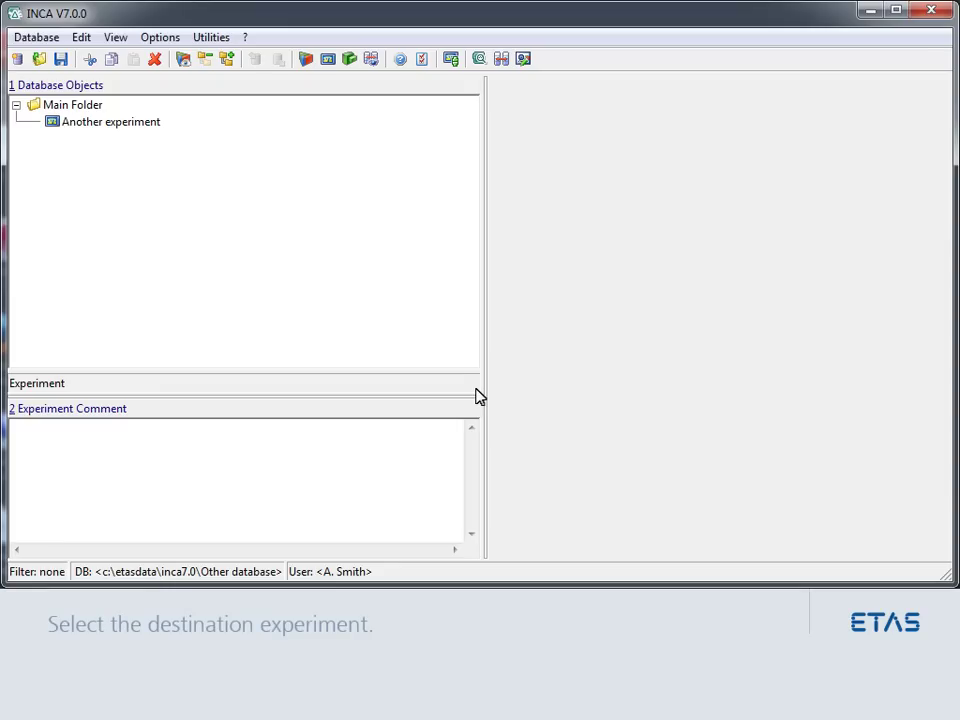
left_click(142, 122)
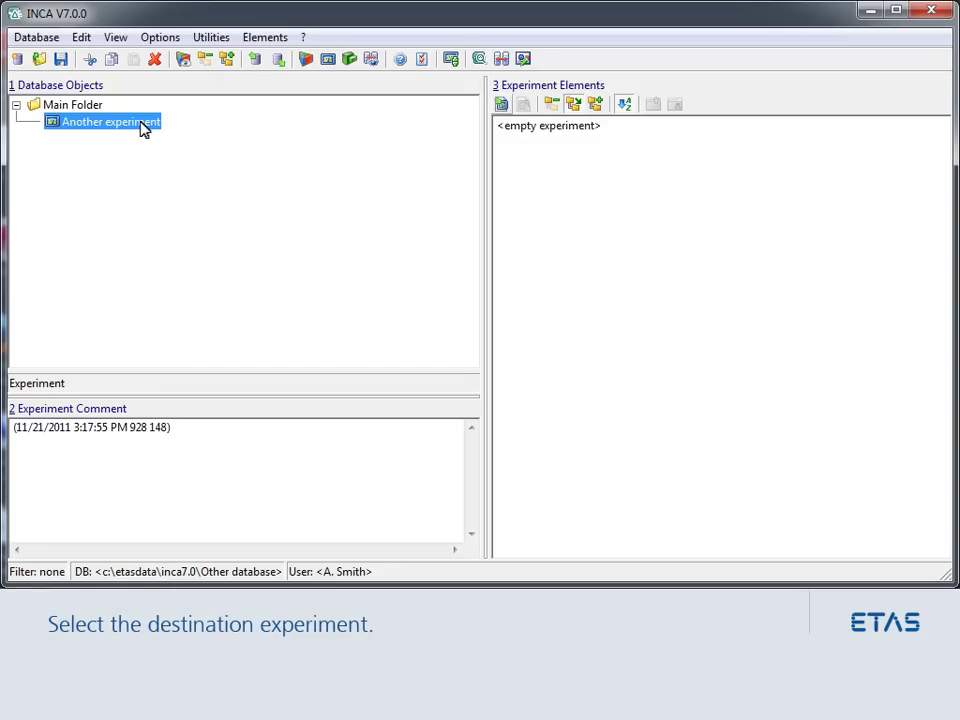
Import the layers from My_layers.ee into Another experiment.
left_click(504, 109)
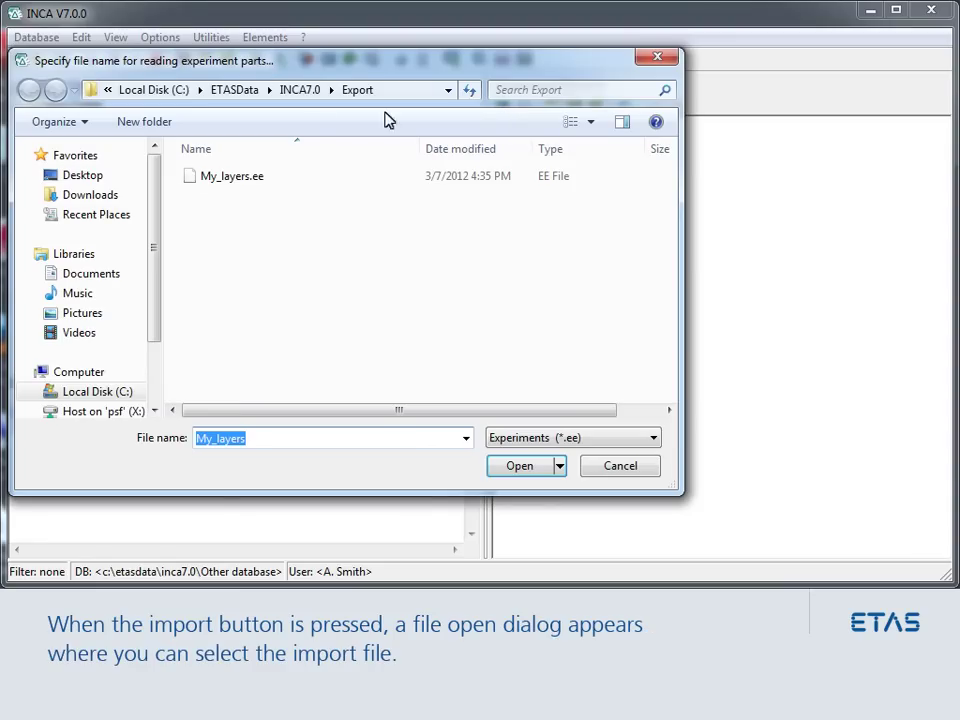
left_click(220, 181)
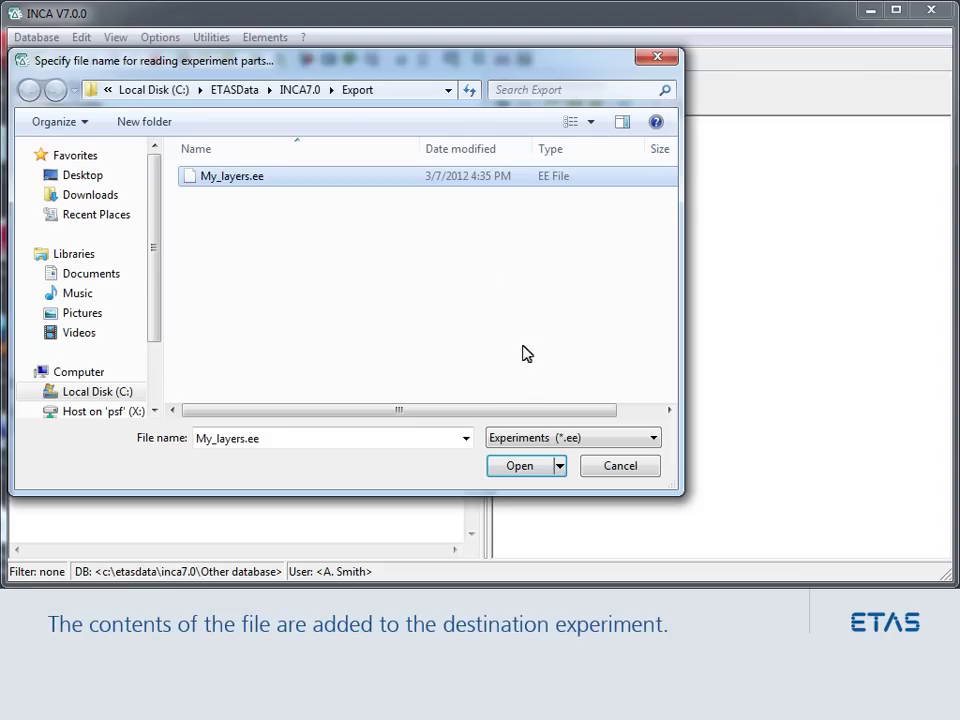
left_click(542, 470)
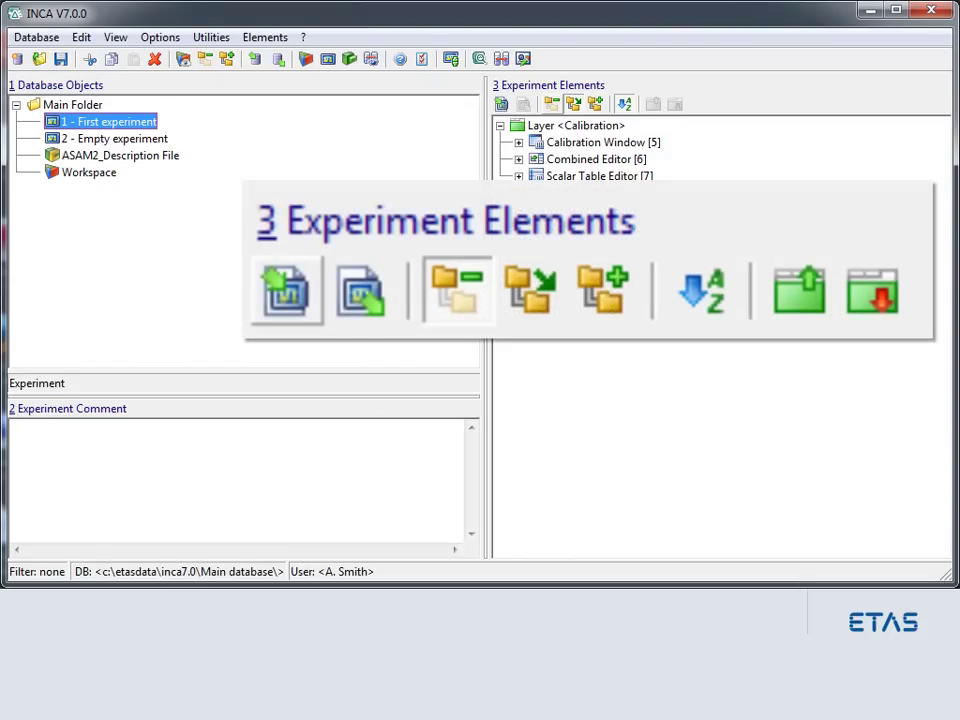
Expand and collapse the layer tree, then move the Diagnostics layer up two places to the top.
left_click(595, 105)
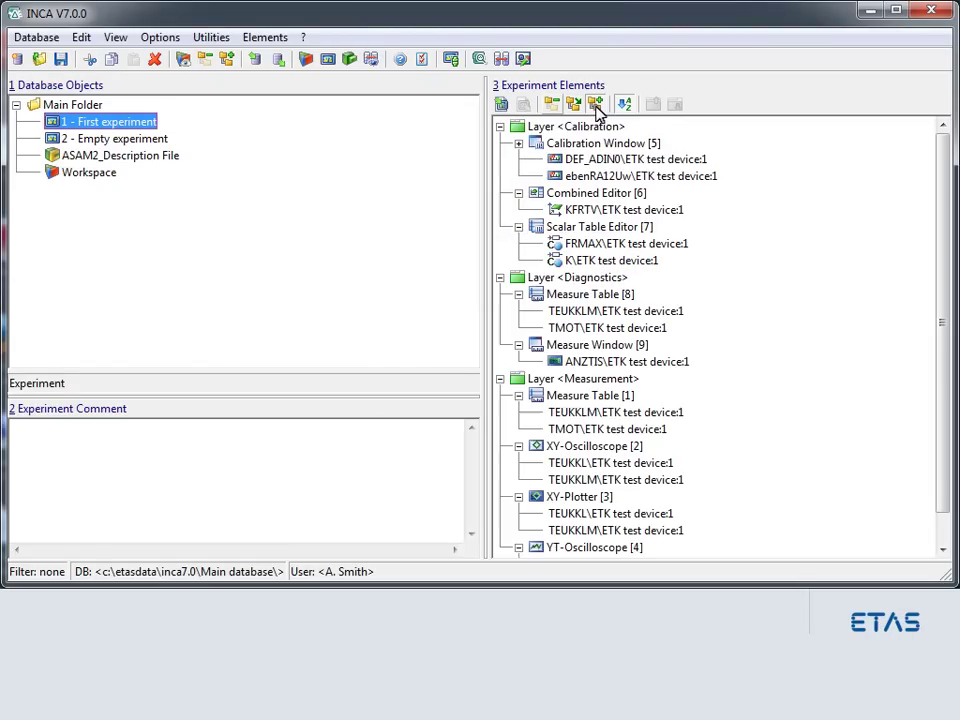
left_click(553, 110)
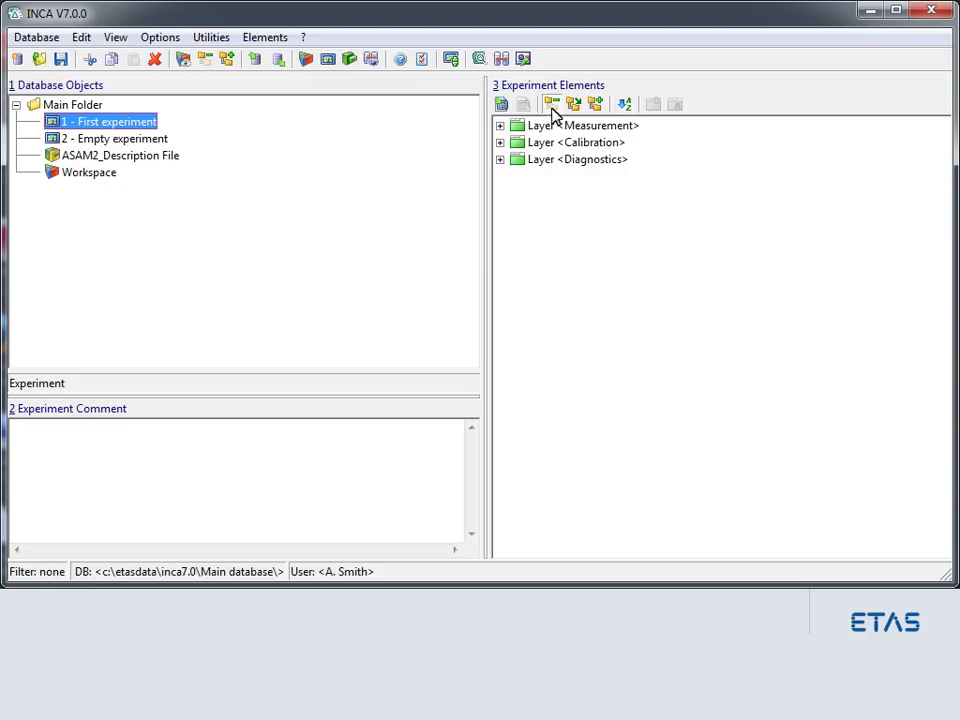
left_click(557, 163)
left_click(654, 108)
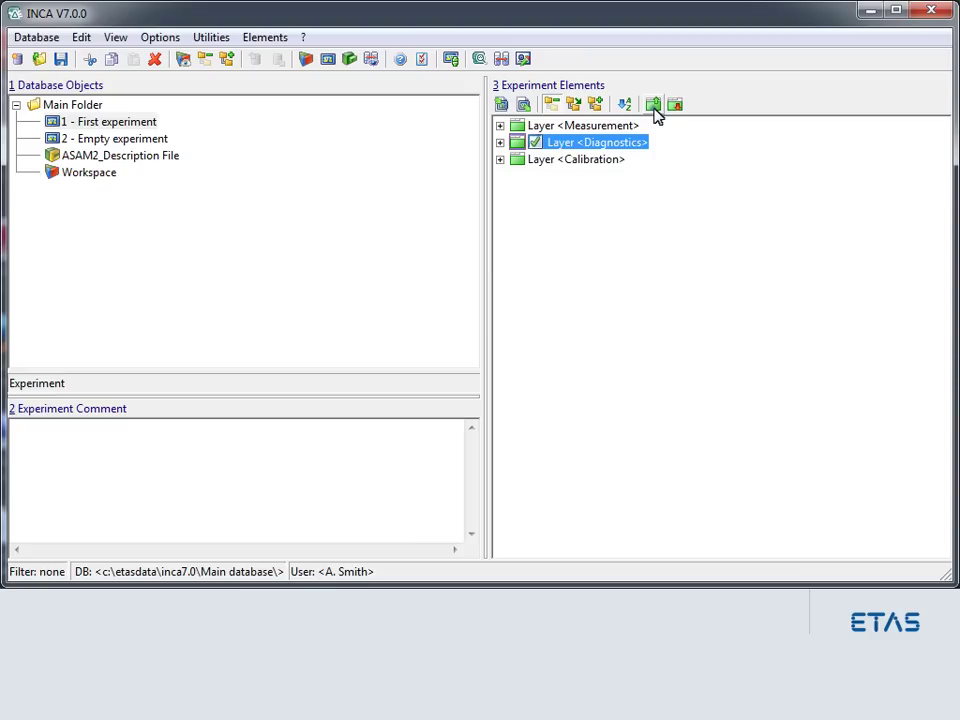
left_click(654, 108)
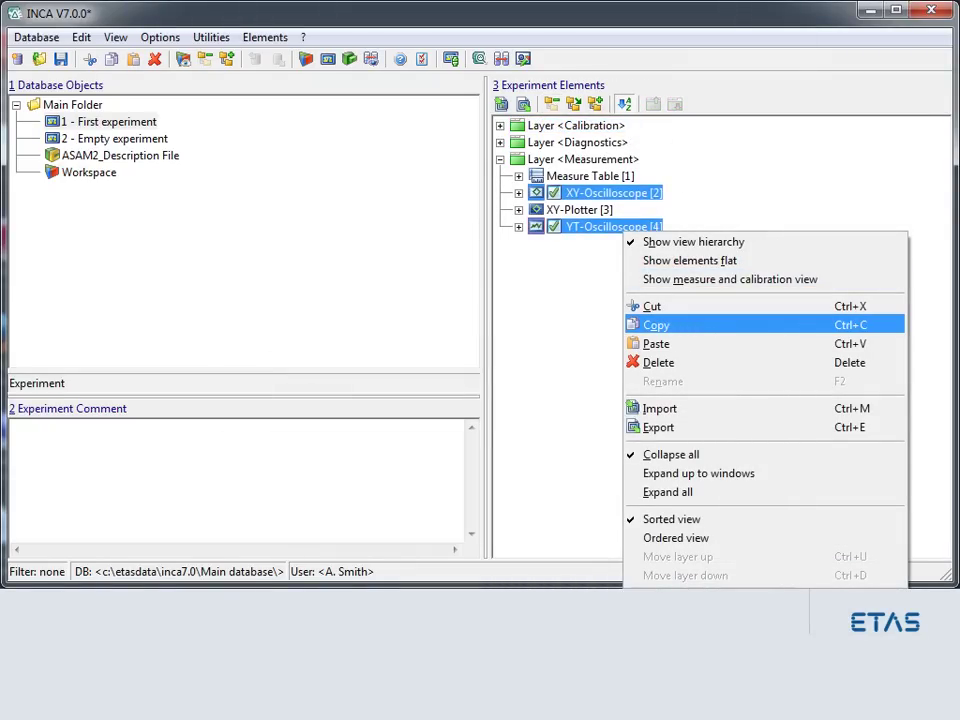
Paste both oscilloscopes into the Empty experiment as a new layer, then export layers as My_layers.
left_click(688, 328)
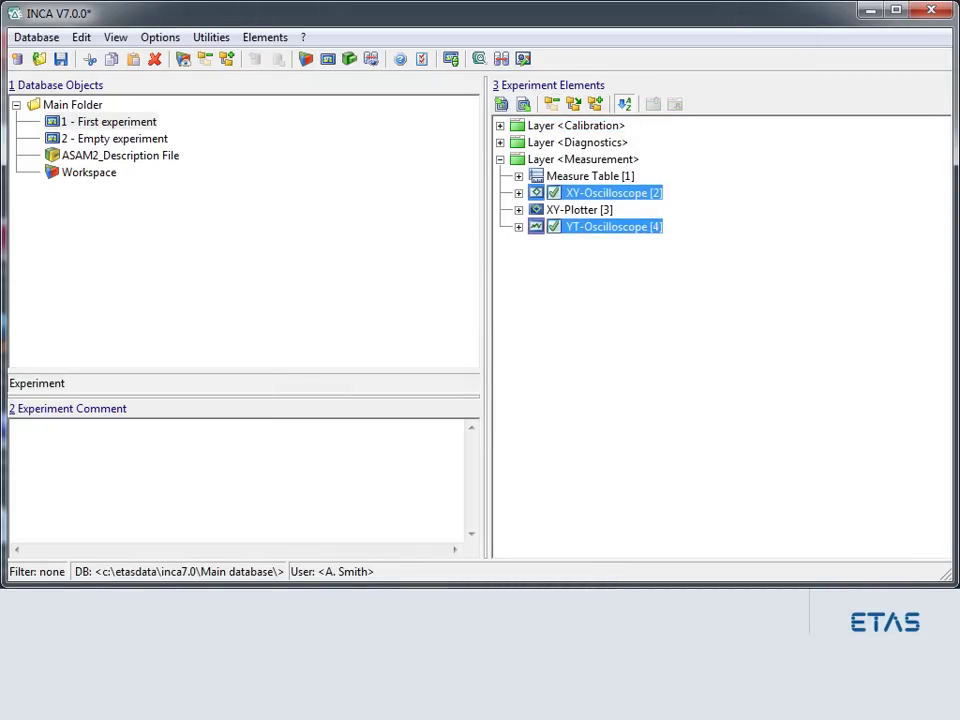
left_click(100, 140)
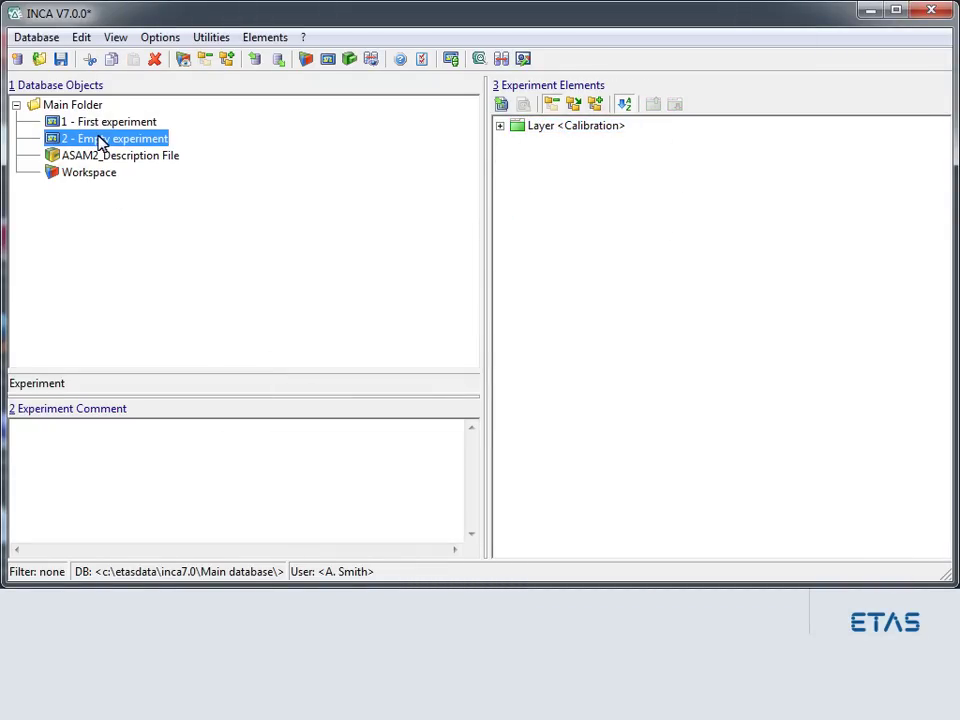
right_click(527, 172)
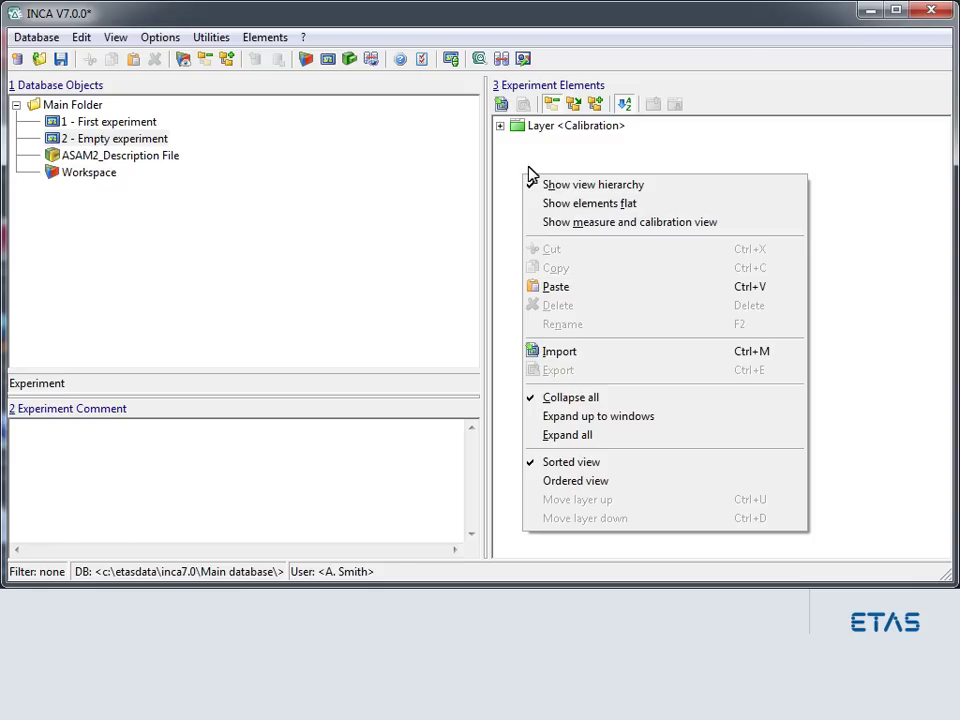
left_click(591, 288)
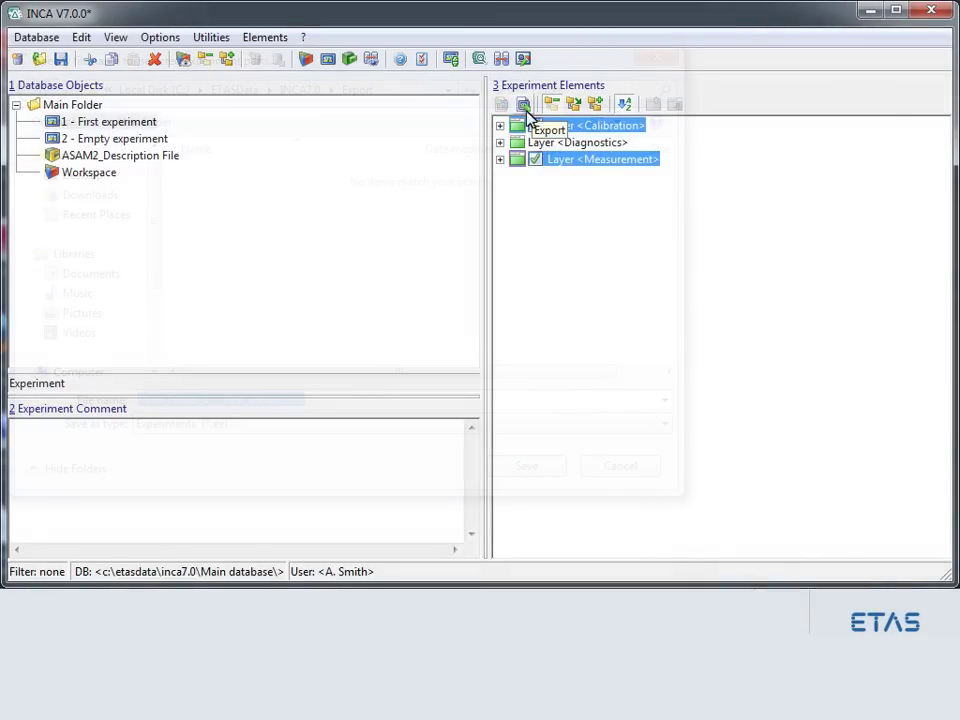
left_click(523, 104)
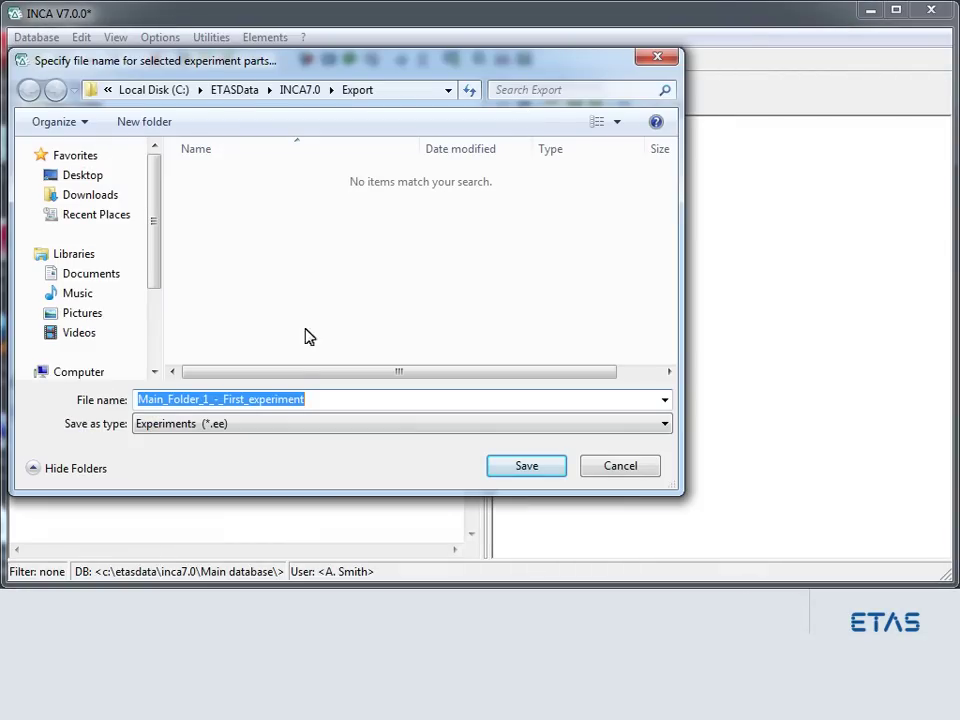
type("My_layers")
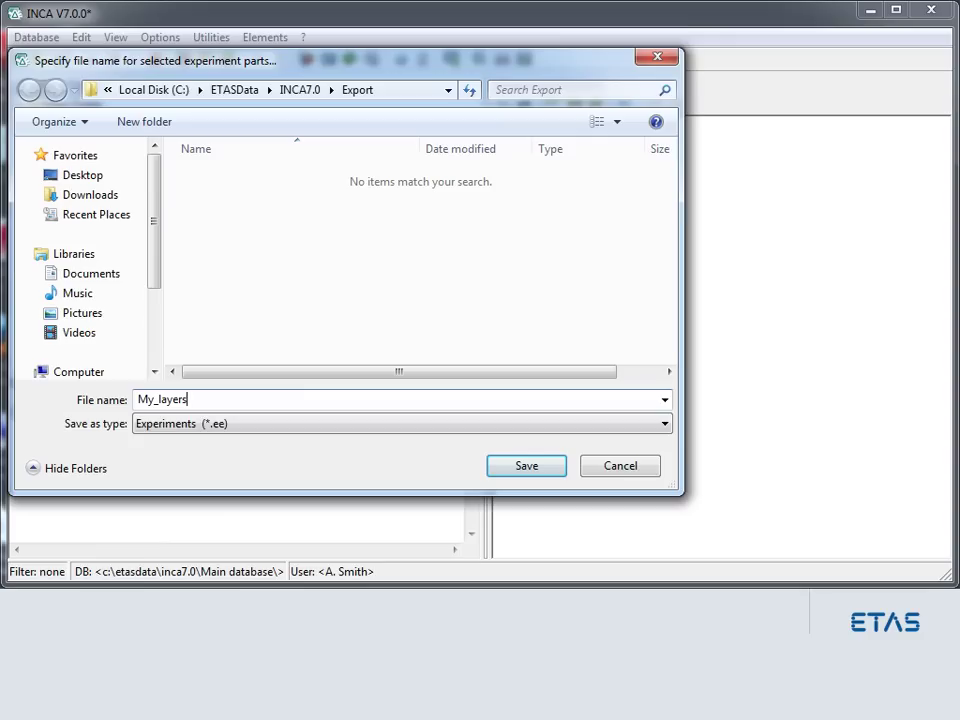